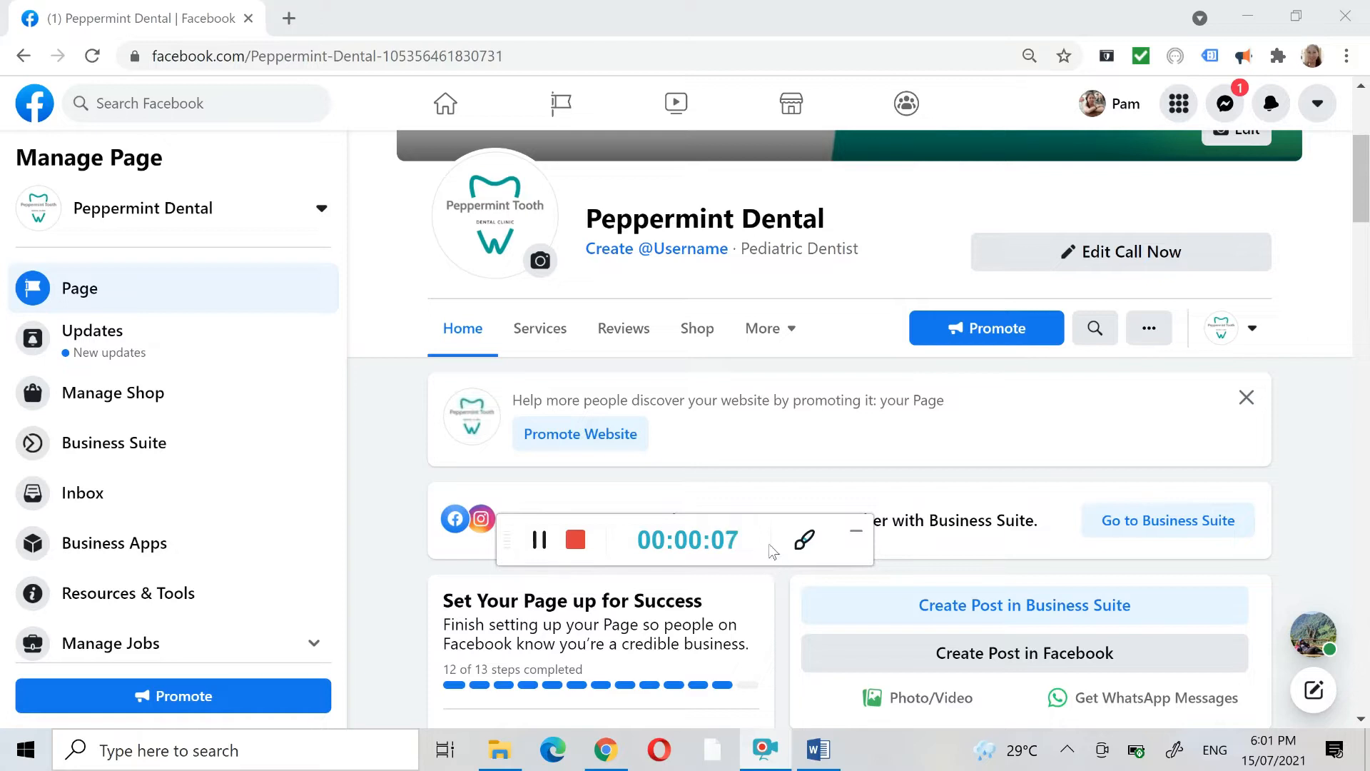
- Switch the managed page from Peppermint Dental to Casa Astillero Beach Resort
left_click(322, 208)
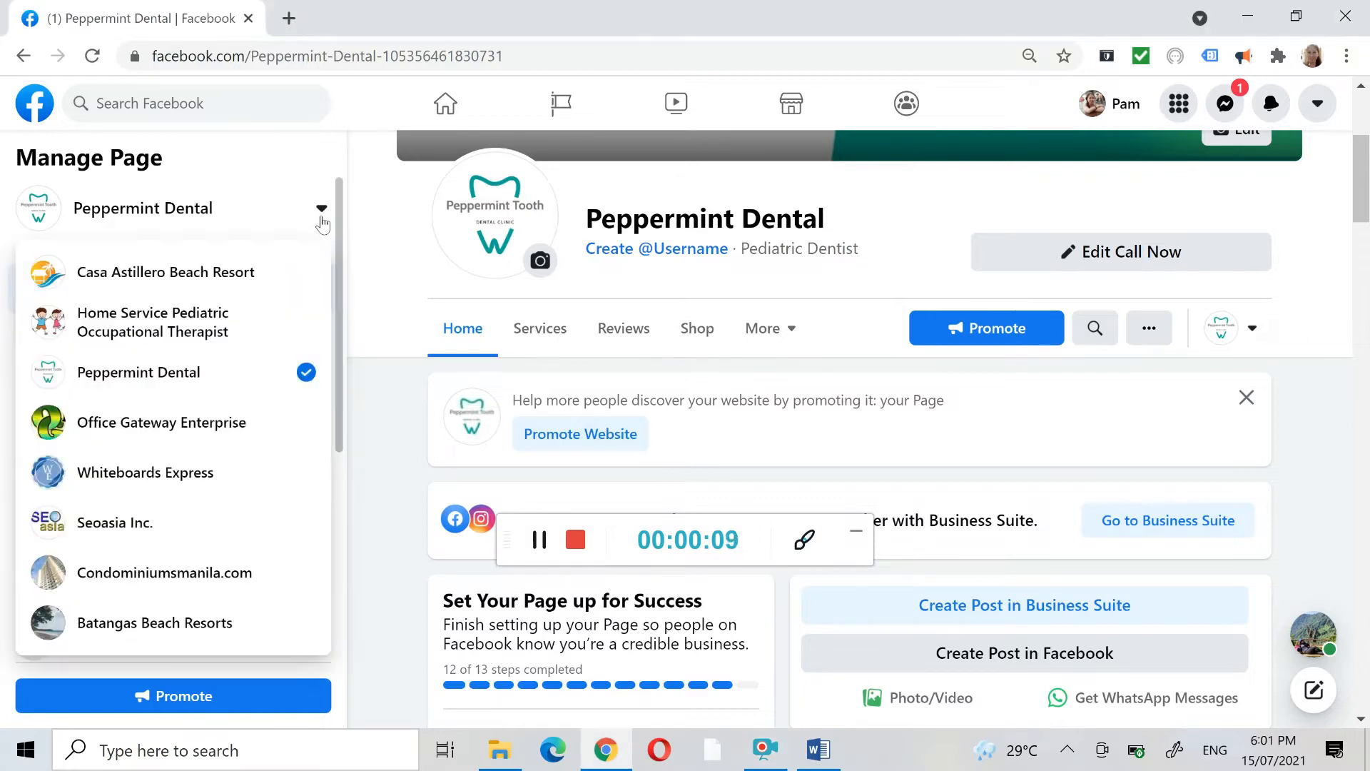
left_click(228, 277)
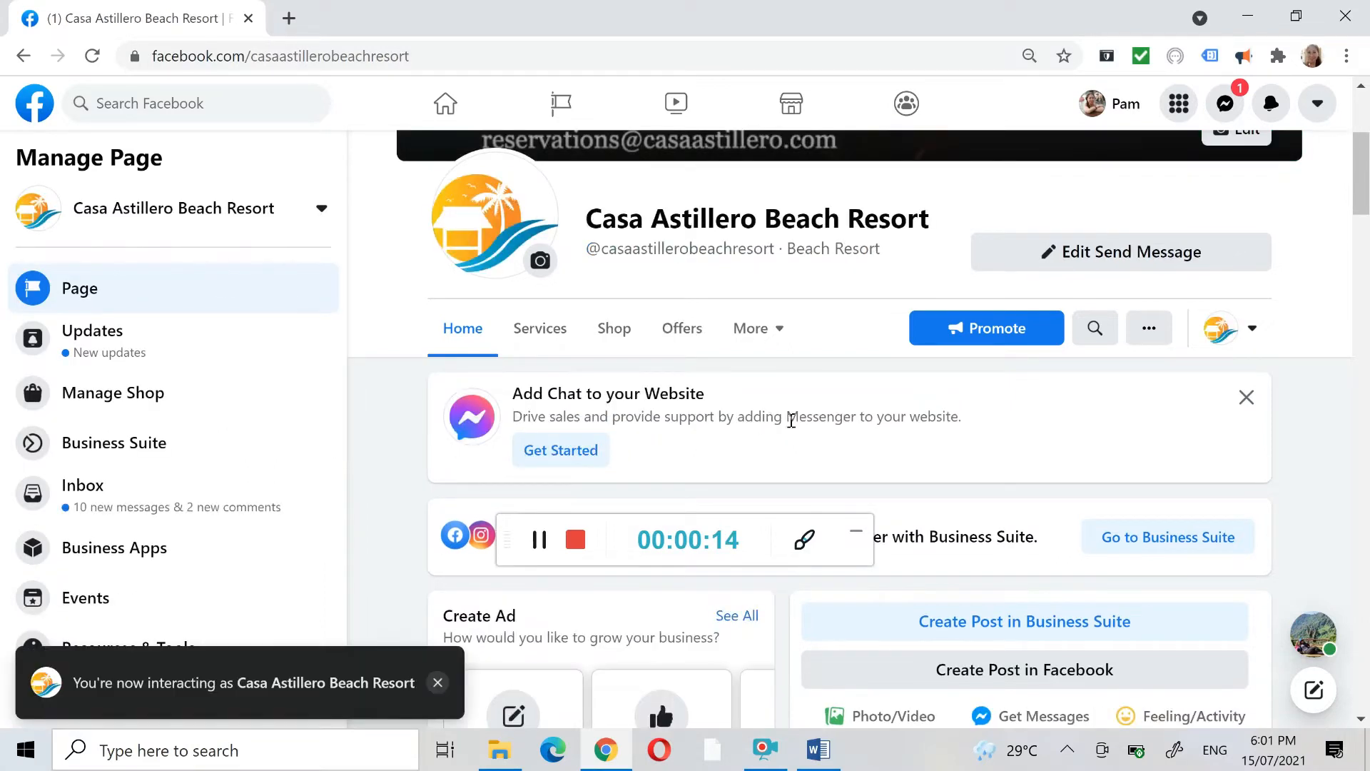
scroll(792, 422, "up", 3)
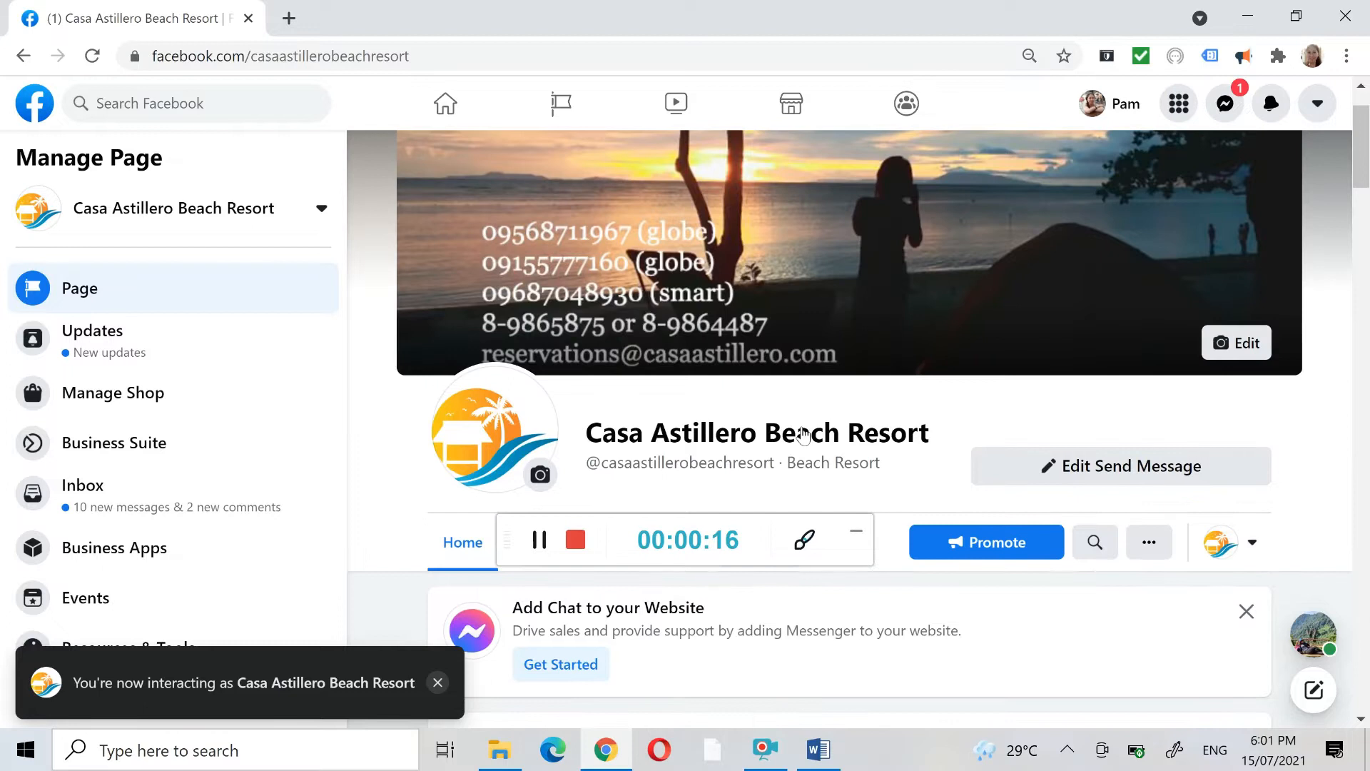
left_click_drag(605, 554, 716, 688)
scroll(548, 477, "down", 9)
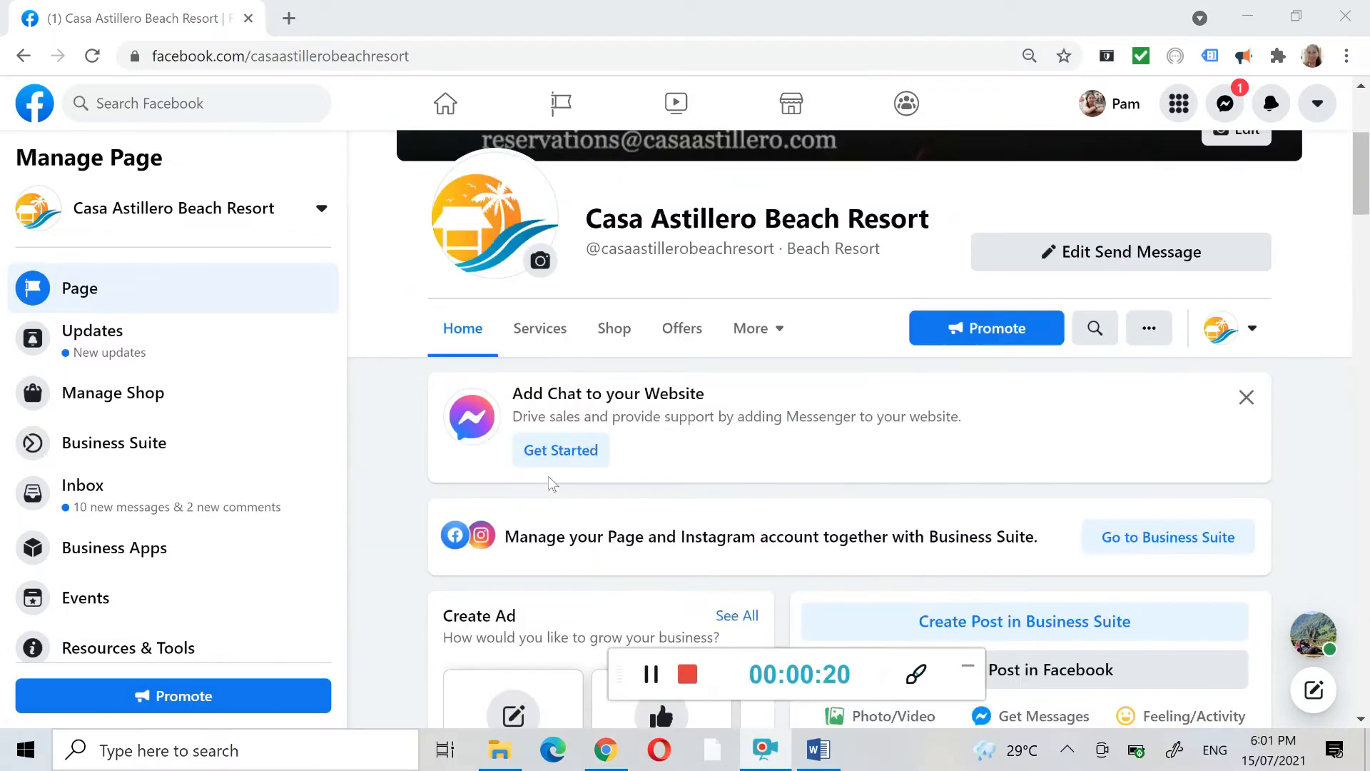
- Start boosting the pinned "WE ARE NOW OPEN..." post on the Casa Astillero Beach Resort page
scroll(571, 467, "down", 9)
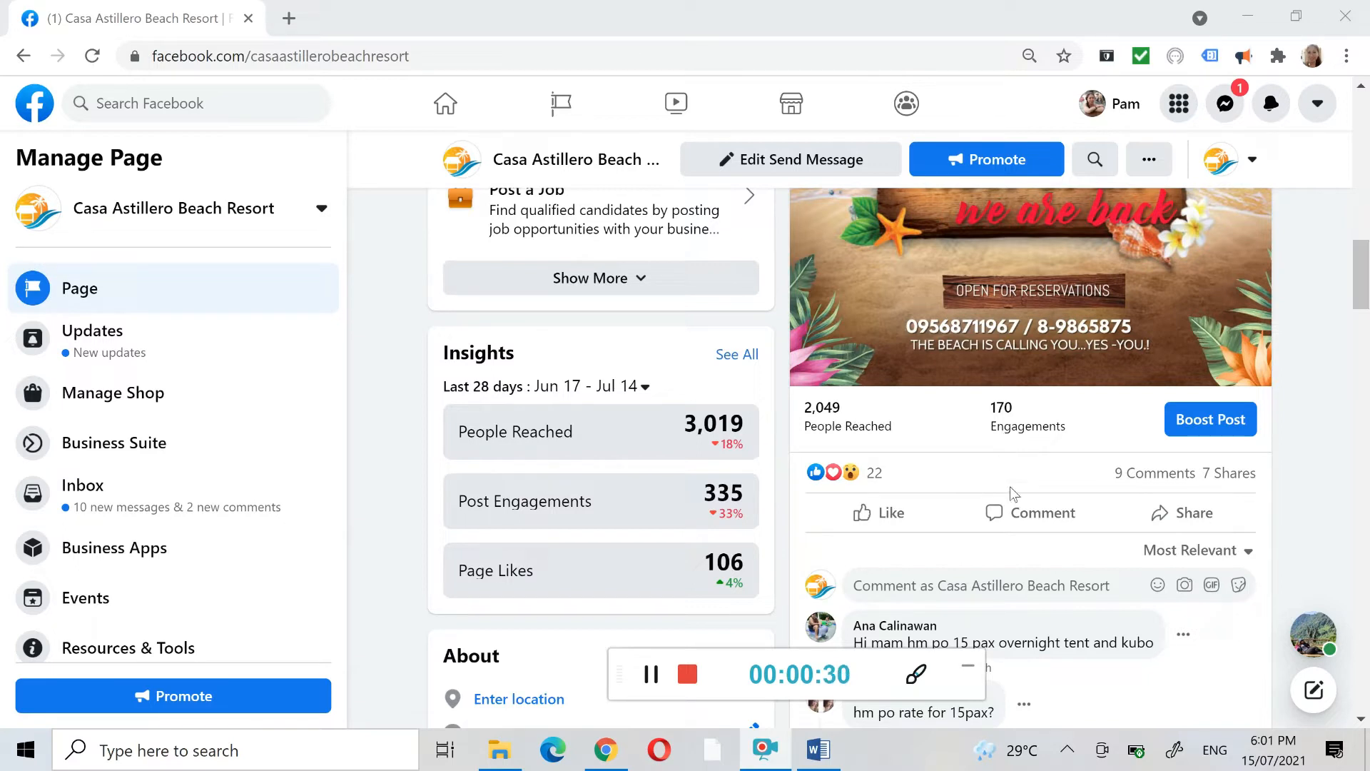
scroll(1048, 495, "up", 6)
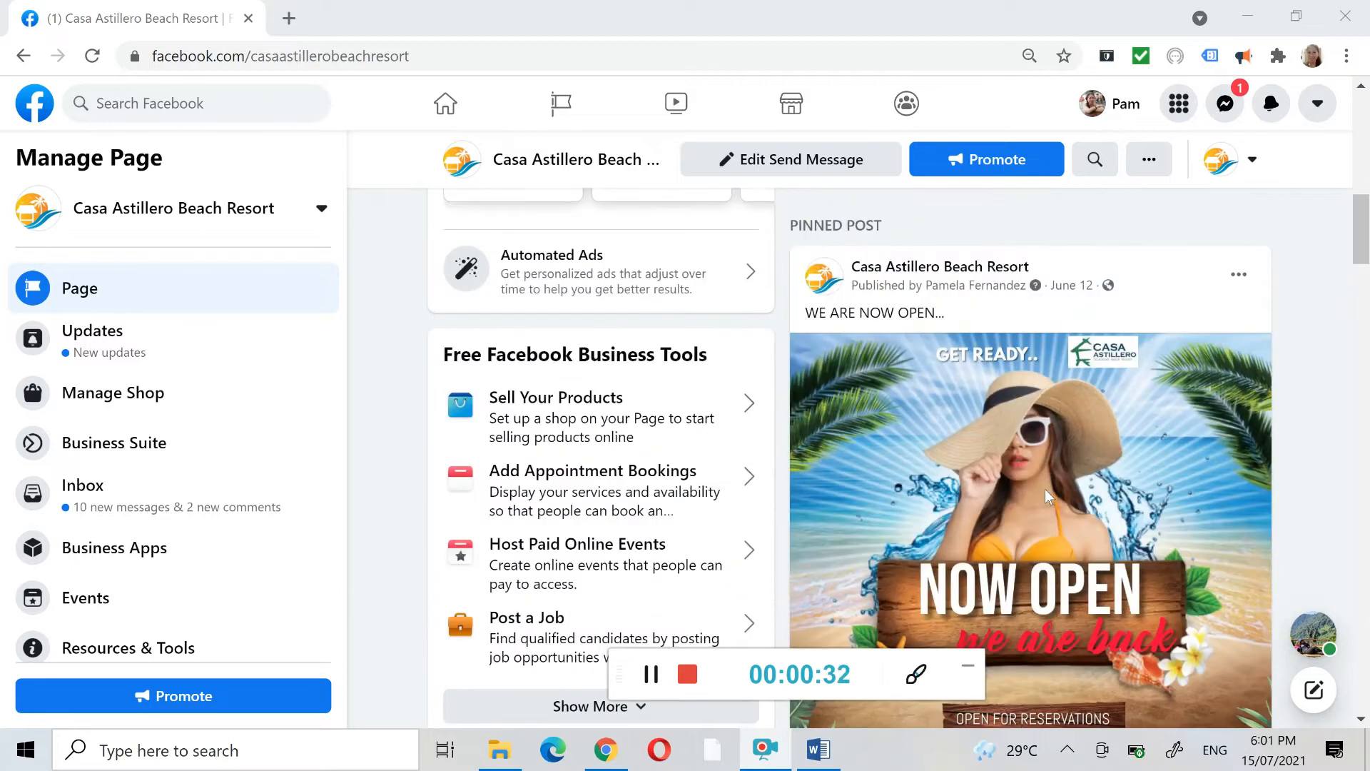
scroll(1044, 490, "down", 6)
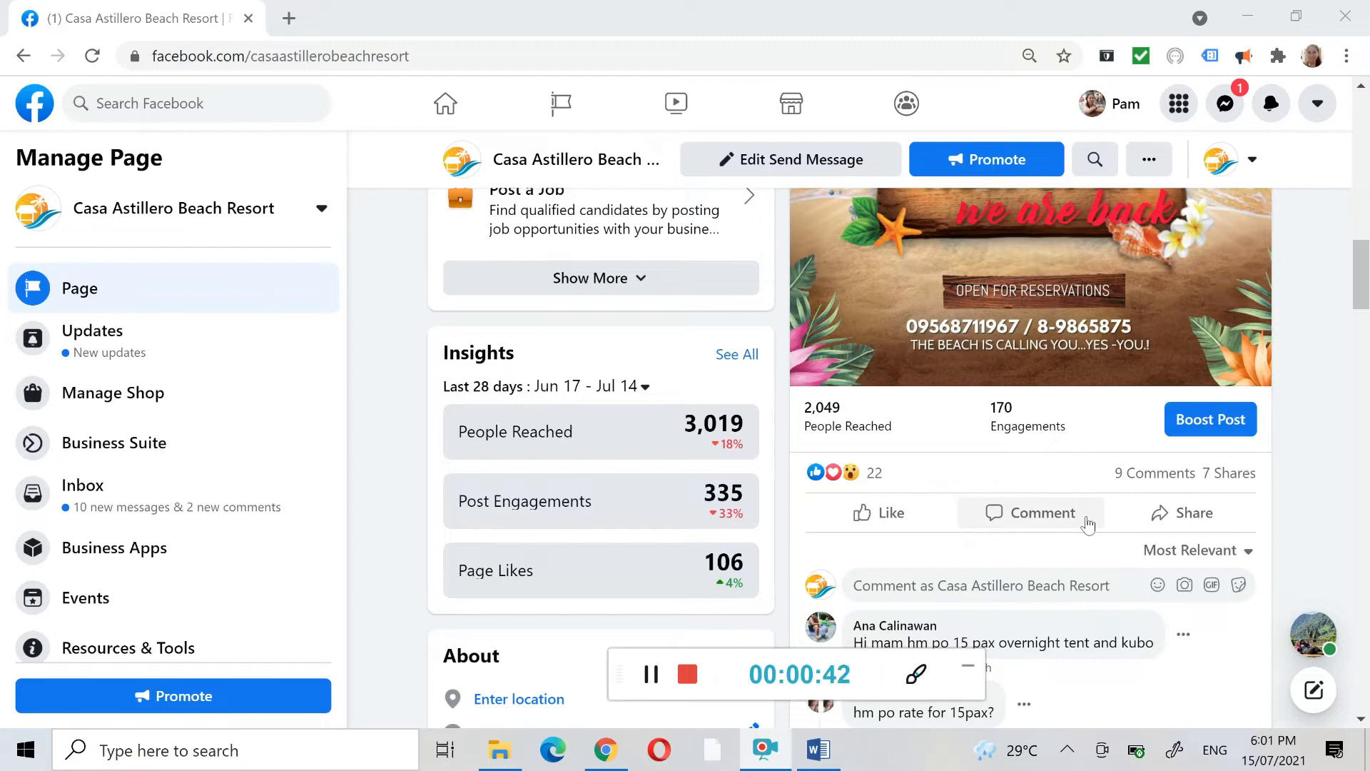
scroll(1087, 524, "up", 5)
scroll(1087, 524, "down", 3)
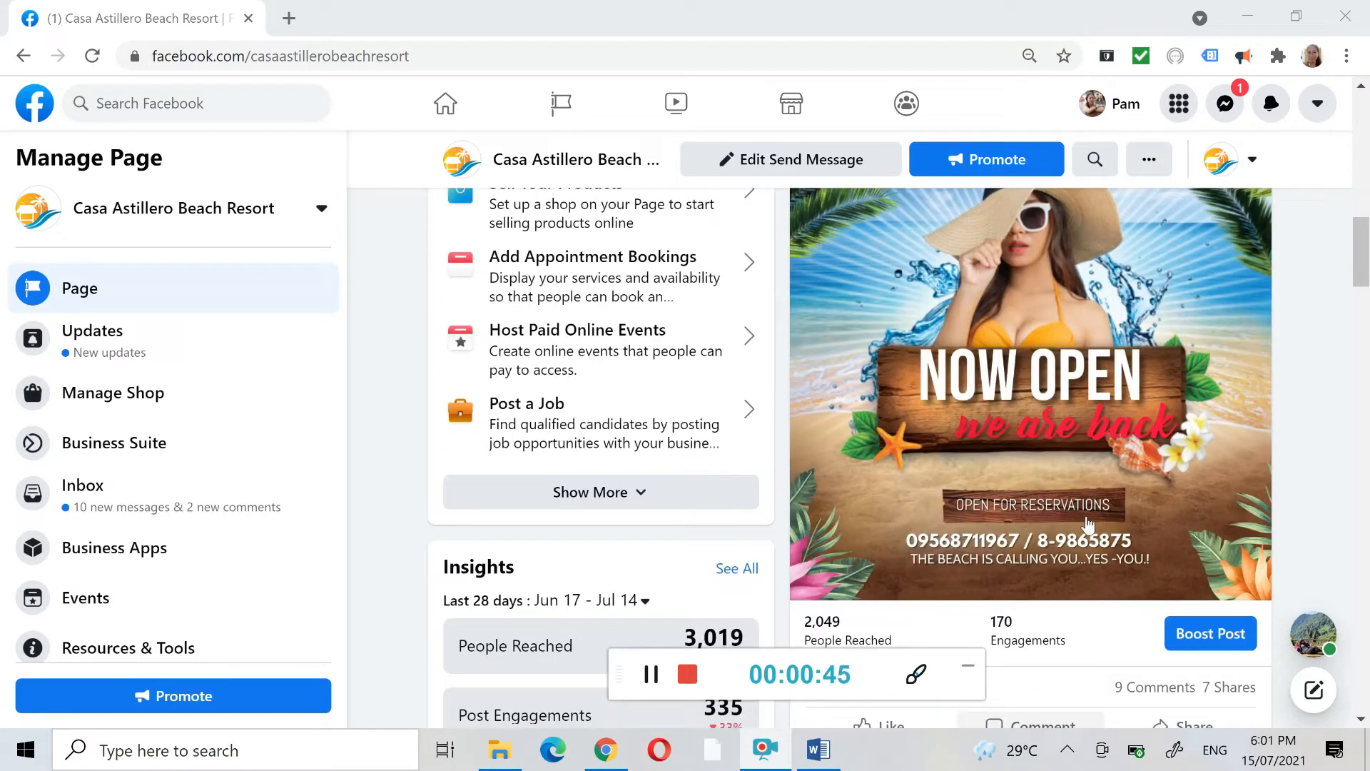
scroll(1087, 524, "down", 3)
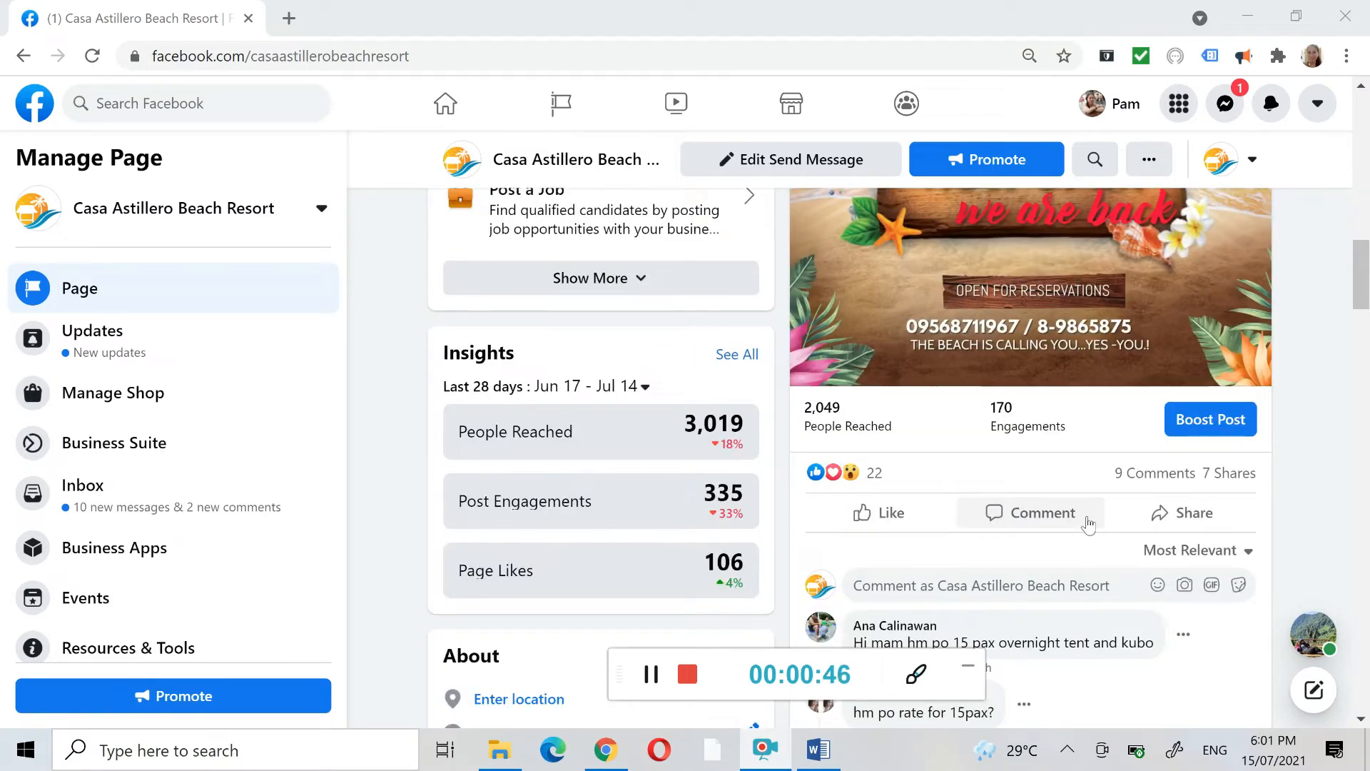
left_click(1217, 425)
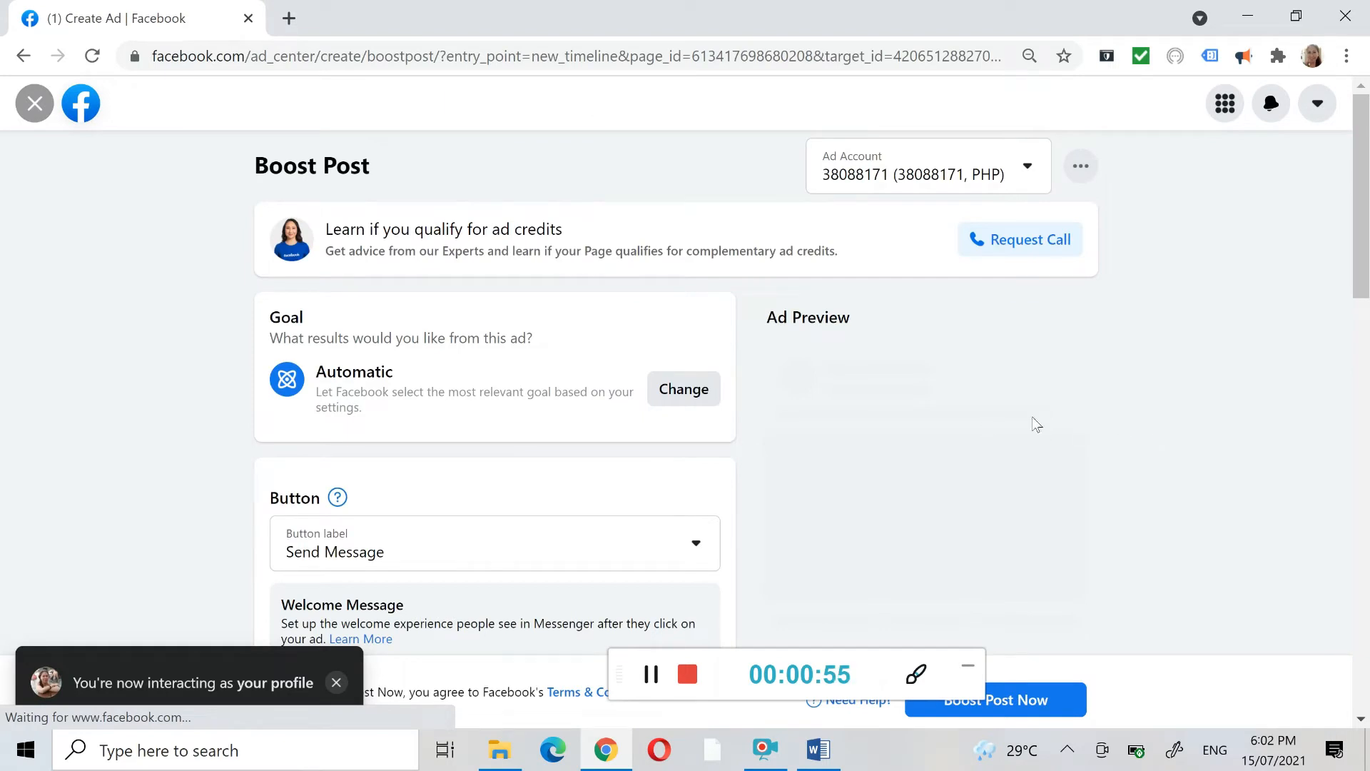
- Review the boost's goal, button, special ad category, audience and duration settings along with the ad preview
scroll(1036, 424, "down", 5)
scroll(1035, 423, "up", 2)
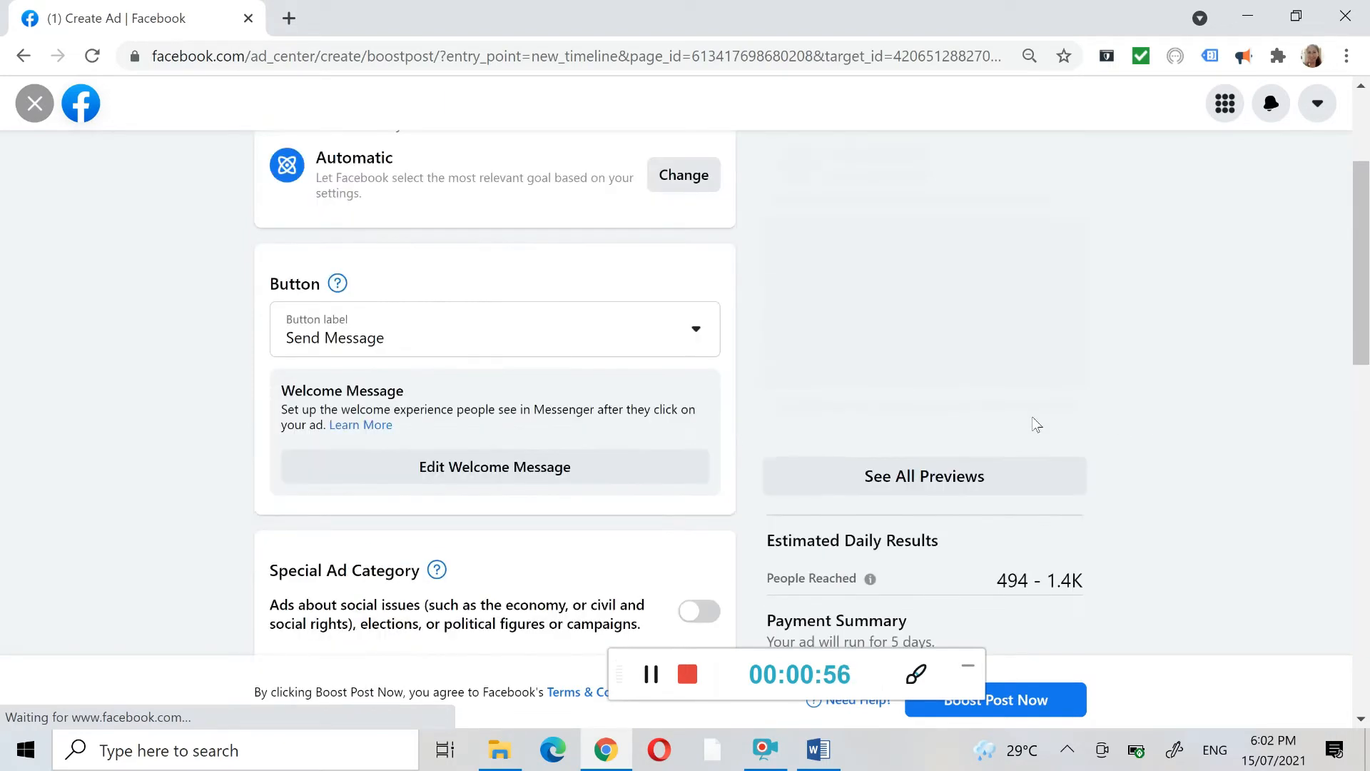
scroll(763, 340, "up", 2)
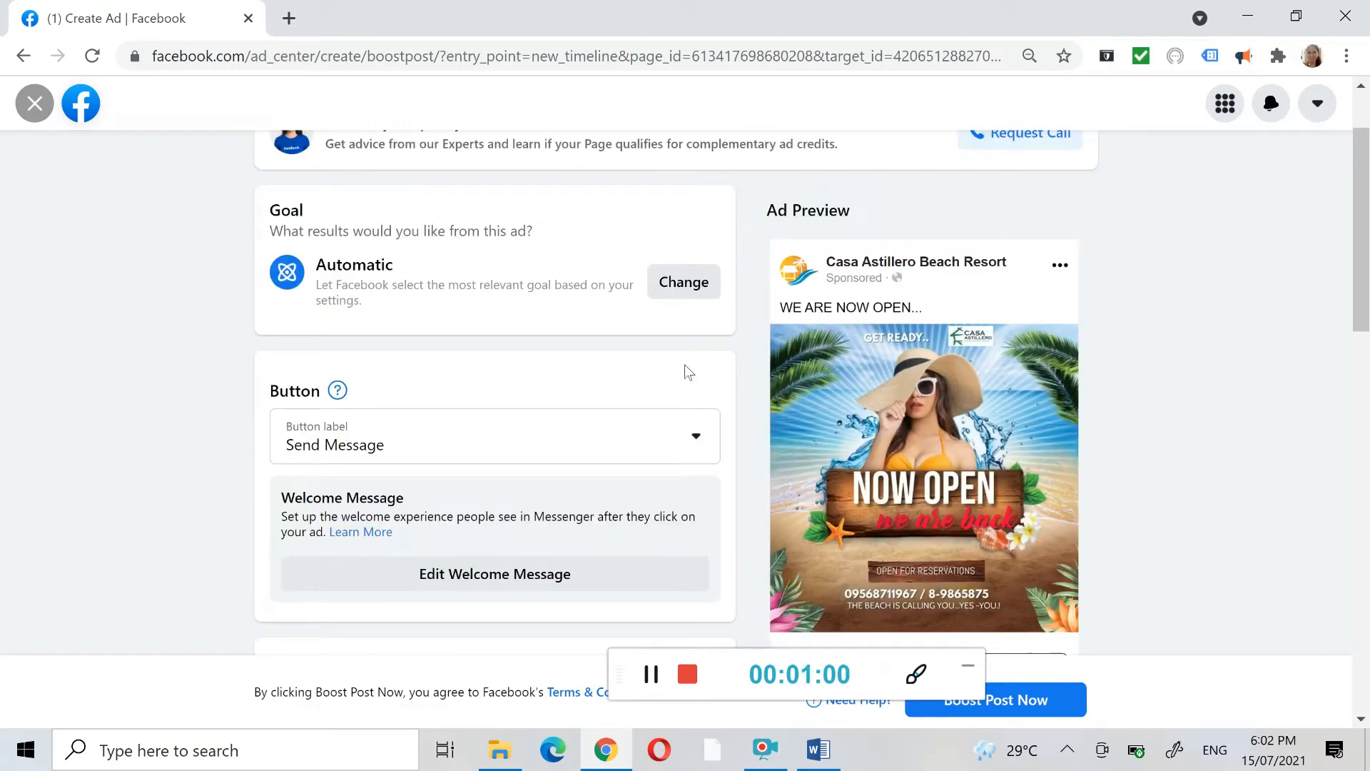
scroll(686, 367, "down", 2)
scroll(689, 370, "down", 1)
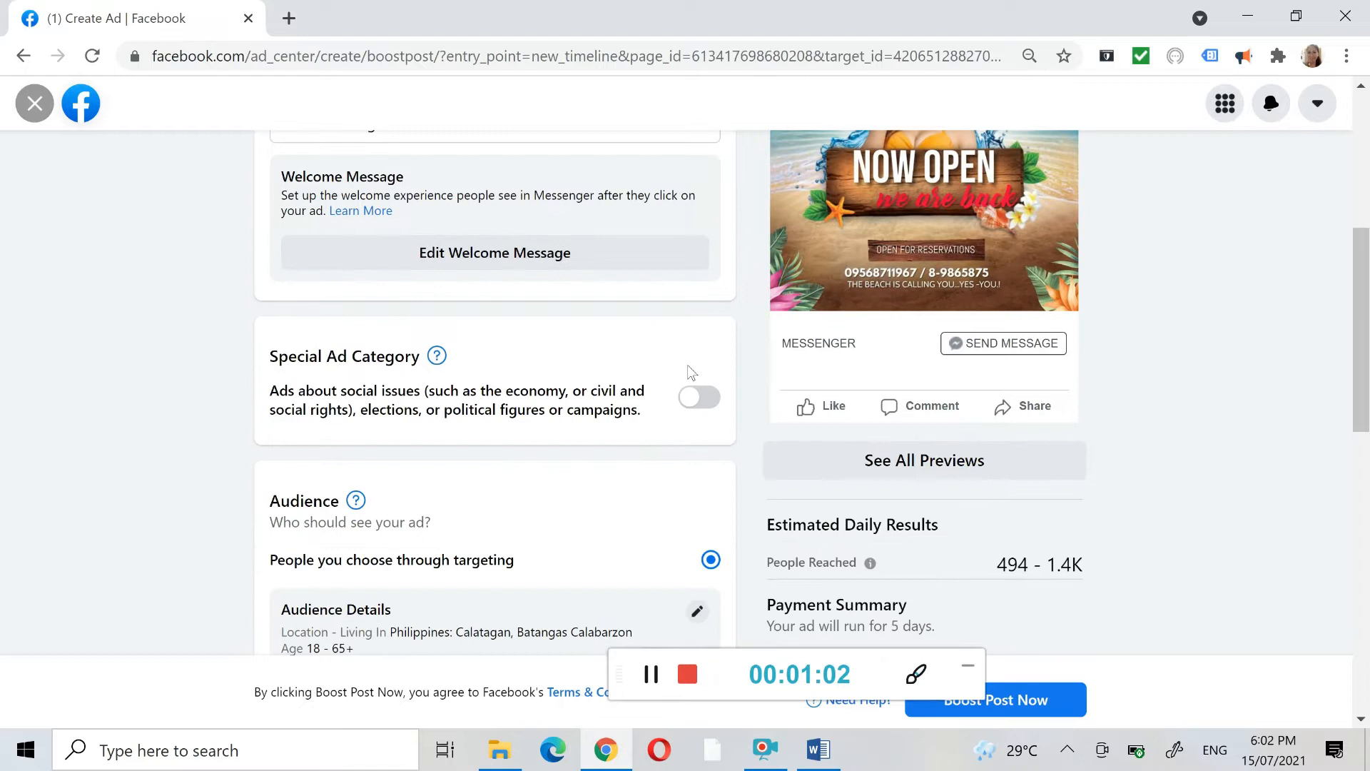
scroll(687, 368, "down", 1)
scroll(688, 368, "down", 3)
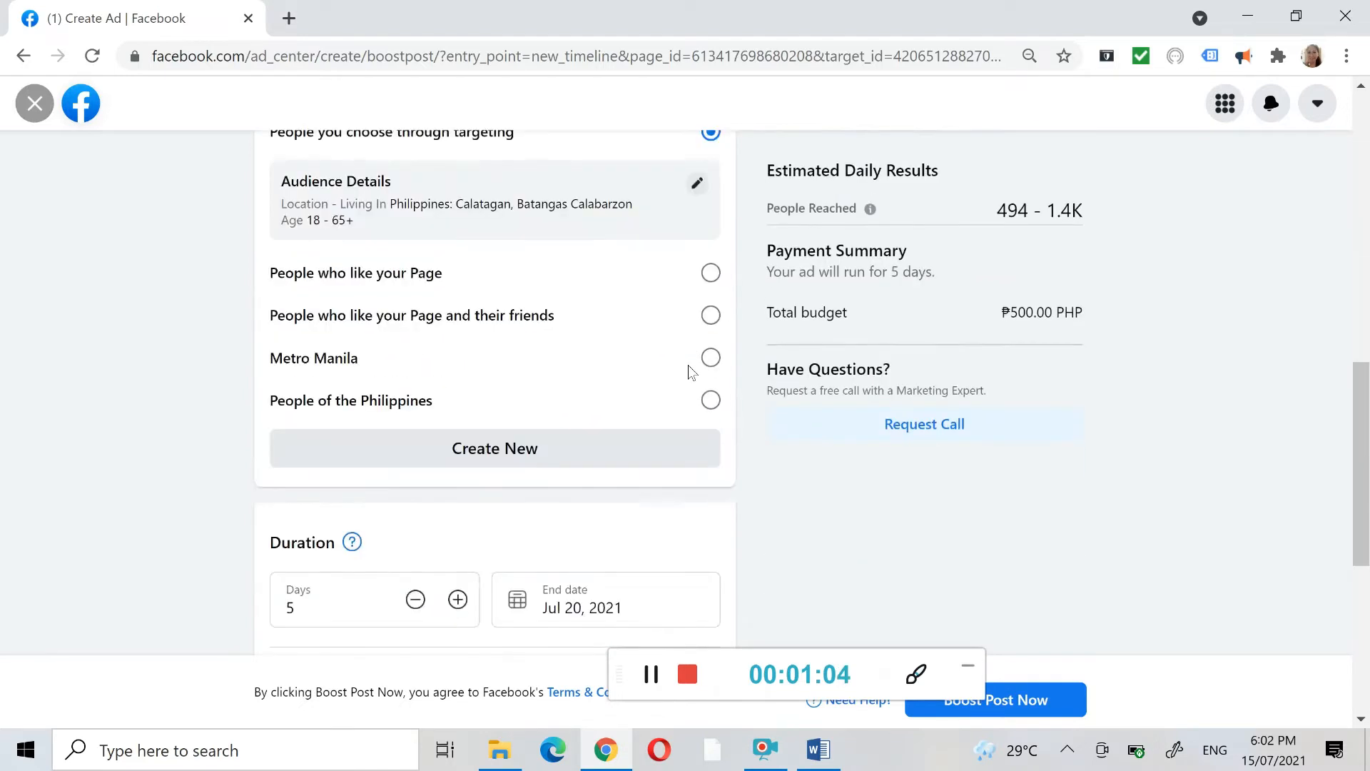
scroll(688, 367, "up", 2)
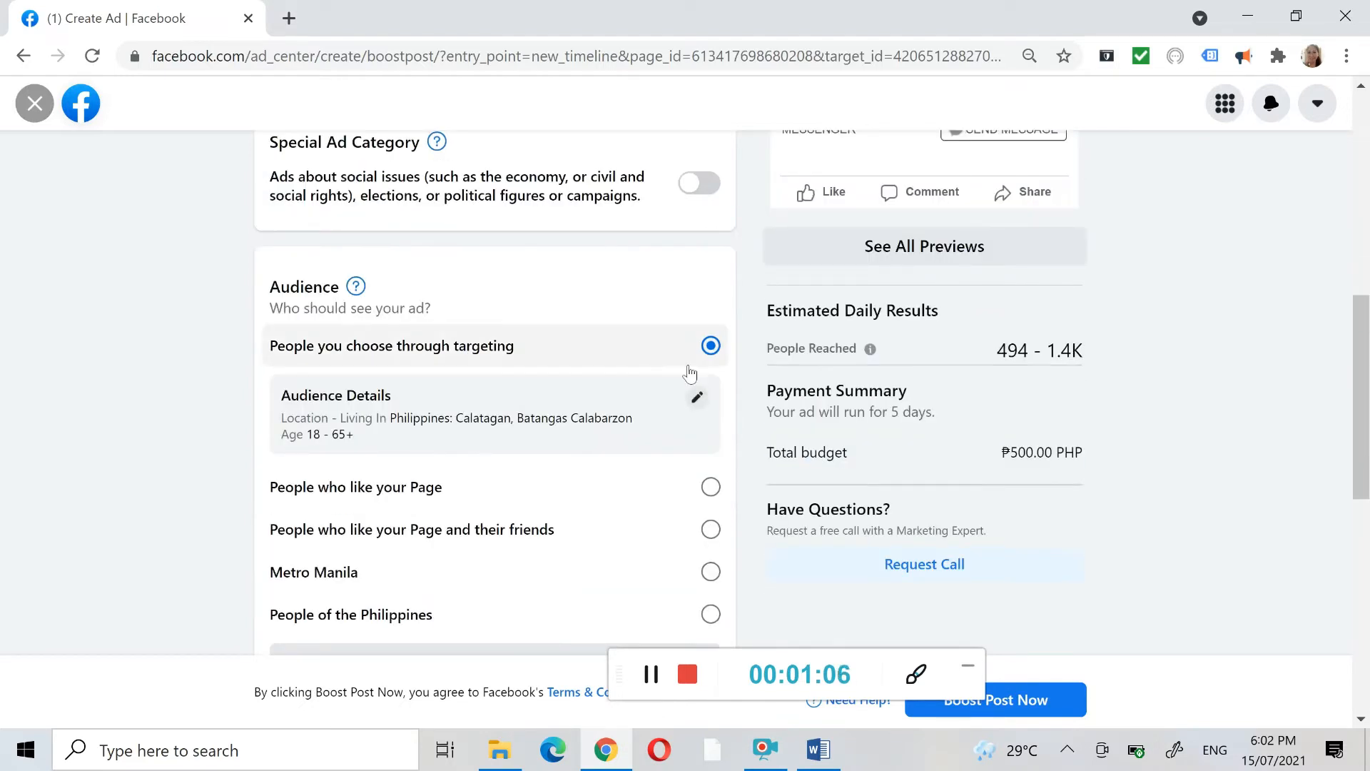
left_click_drag(718, 675, 1198, 190)
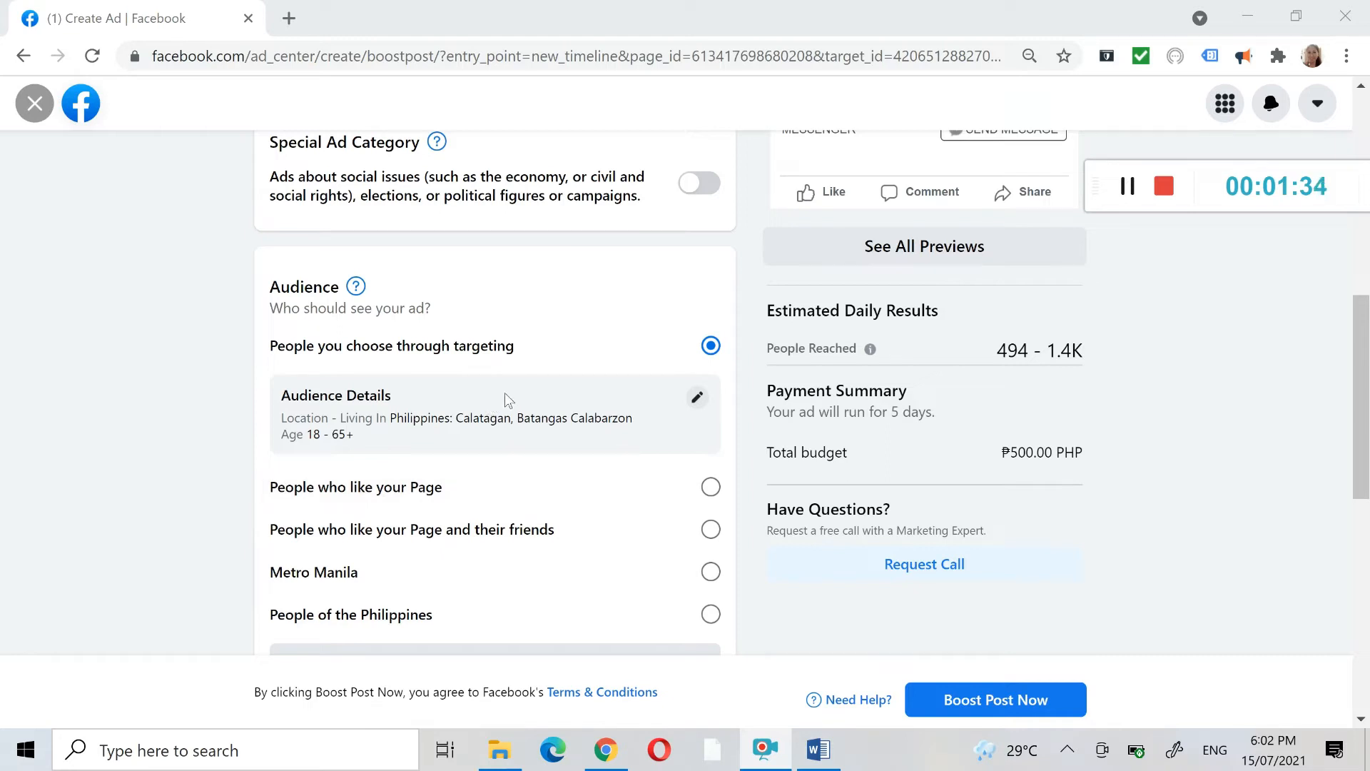
- Edit the targeted audience and set its age range to 25–55
left_click(696, 401)
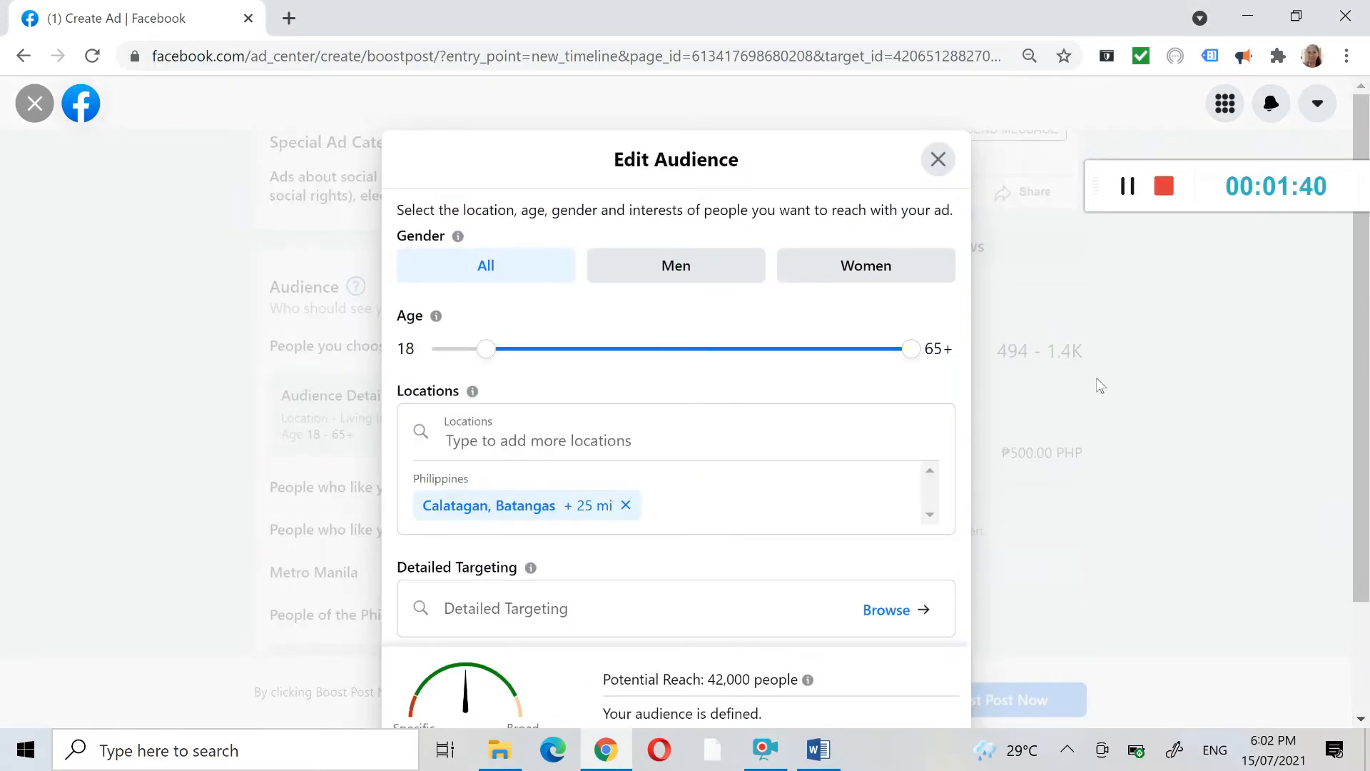
scroll(1363, 357, "down", 2)
left_click_drag(1369, 383, 1368, 415)
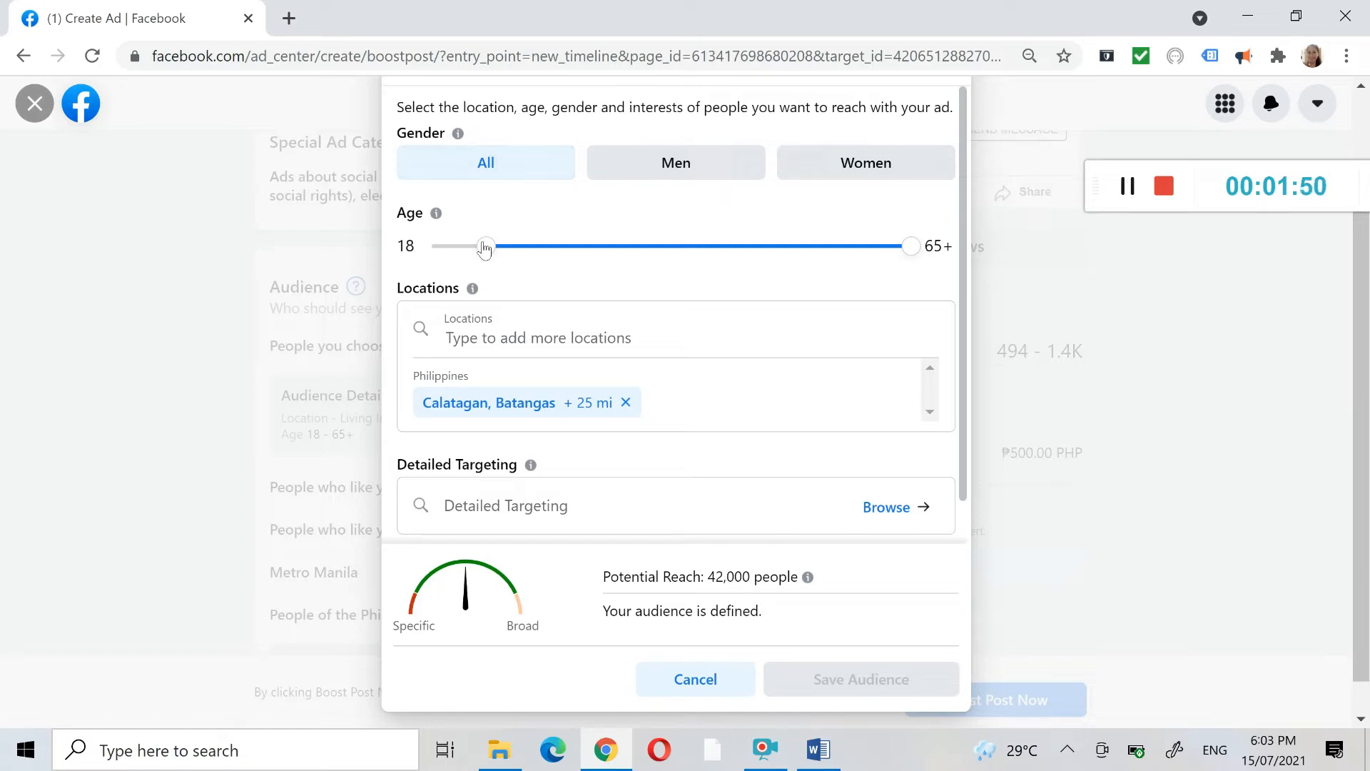
left_click_drag(484, 248, 547, 251)
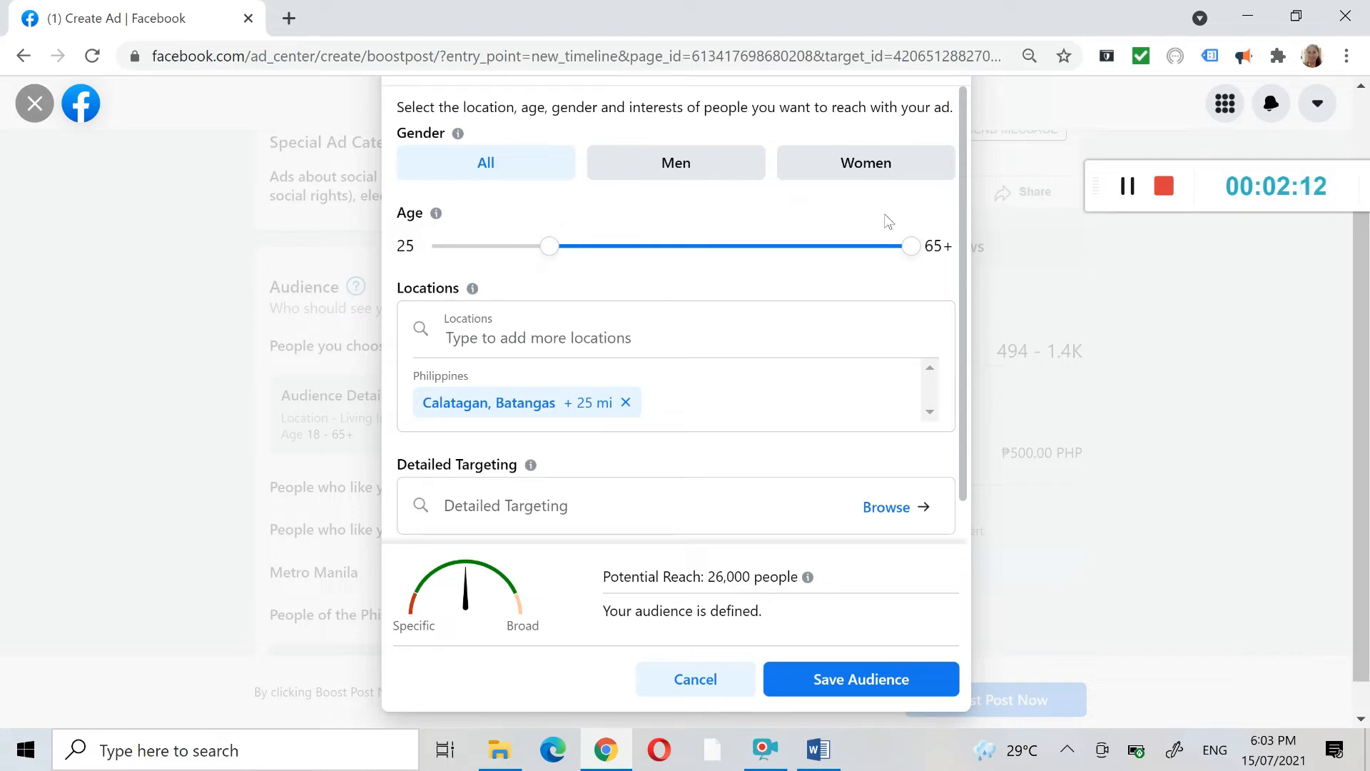
left_click_drag(910, 247, 828, 246)
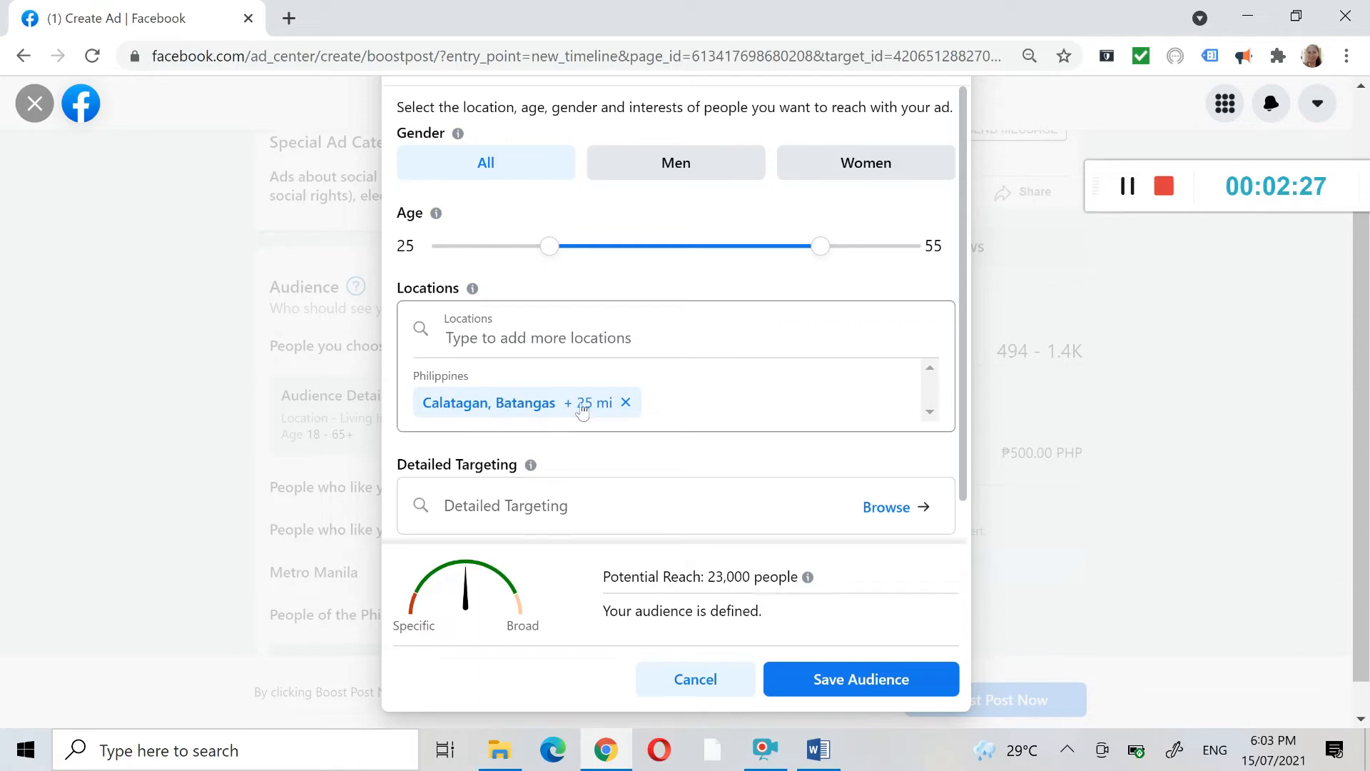
- Replace the Calatagan, Batangas audience location with Metro Manila, Philippines, and save the audience
left_click(627, 404)
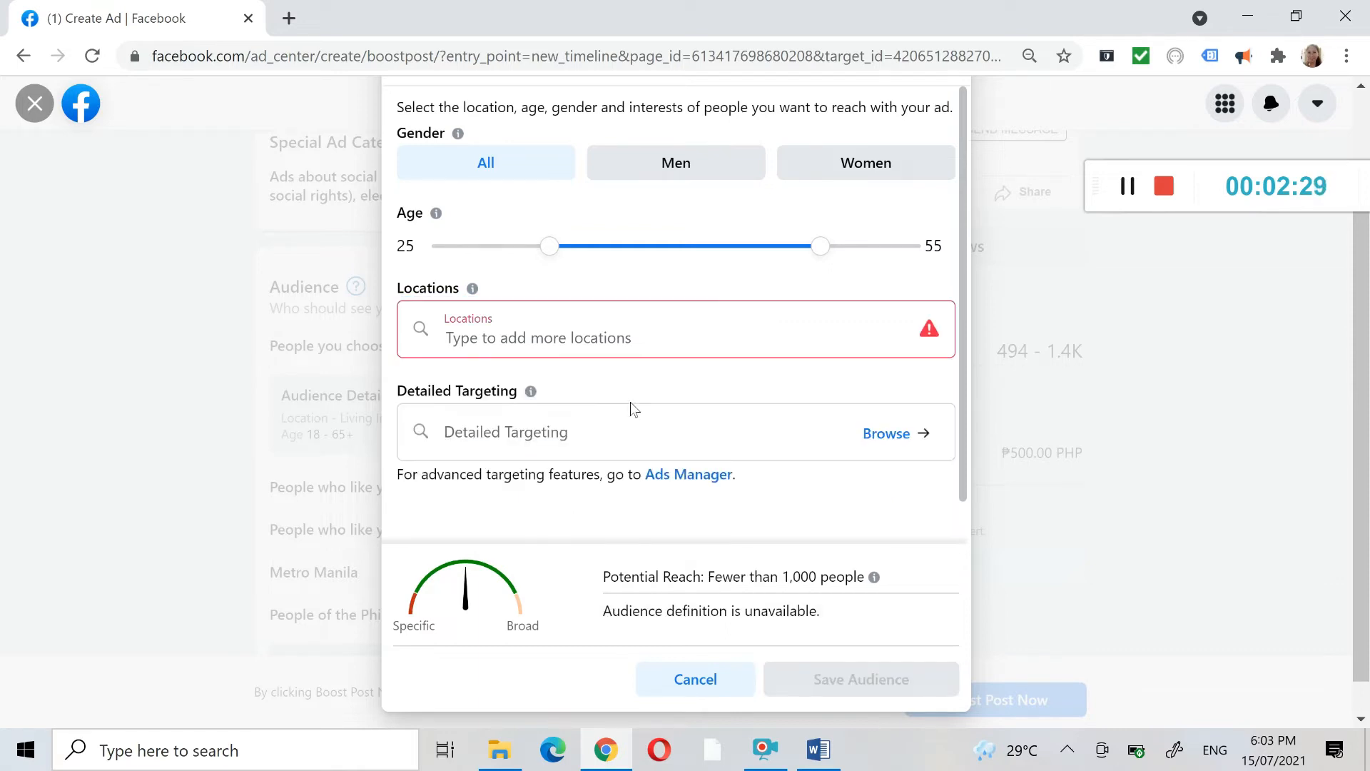
left_click(606, 339)
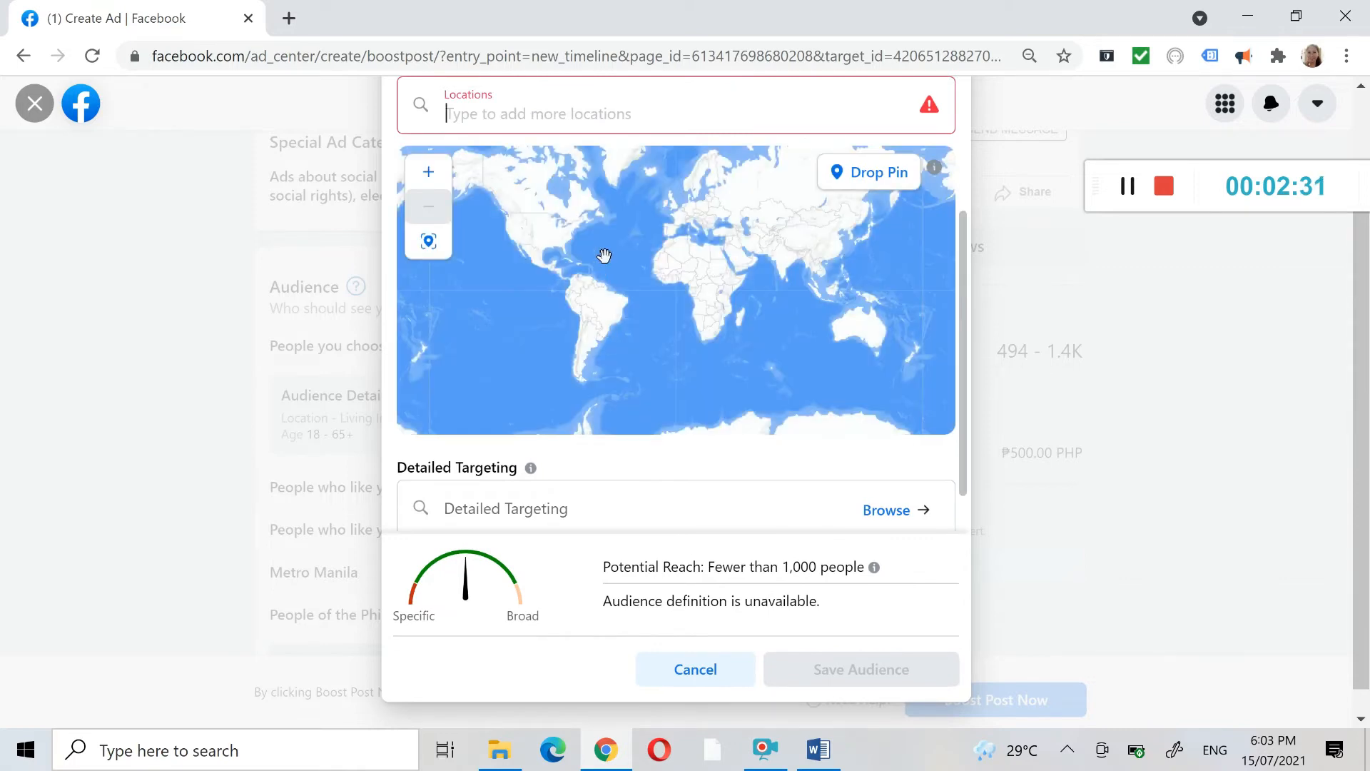
type("metro")
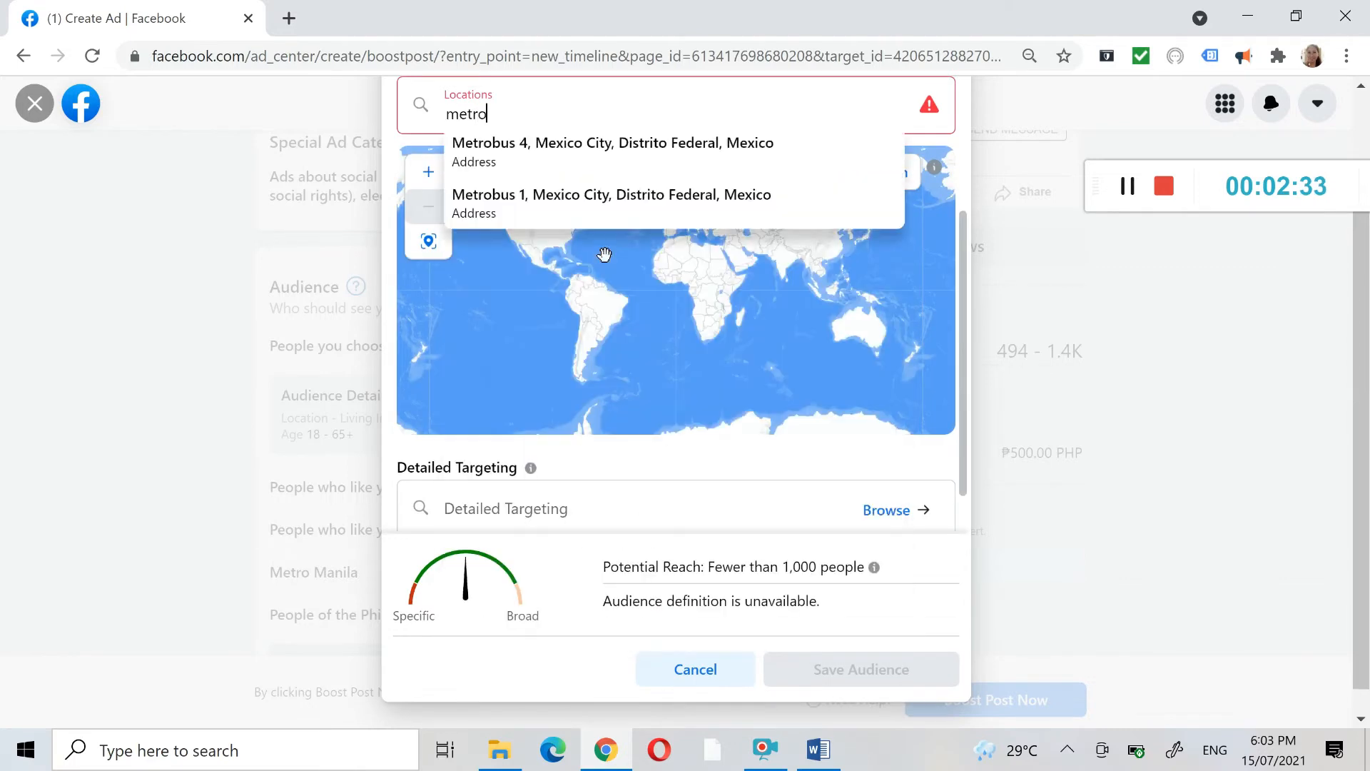
type(" manila")
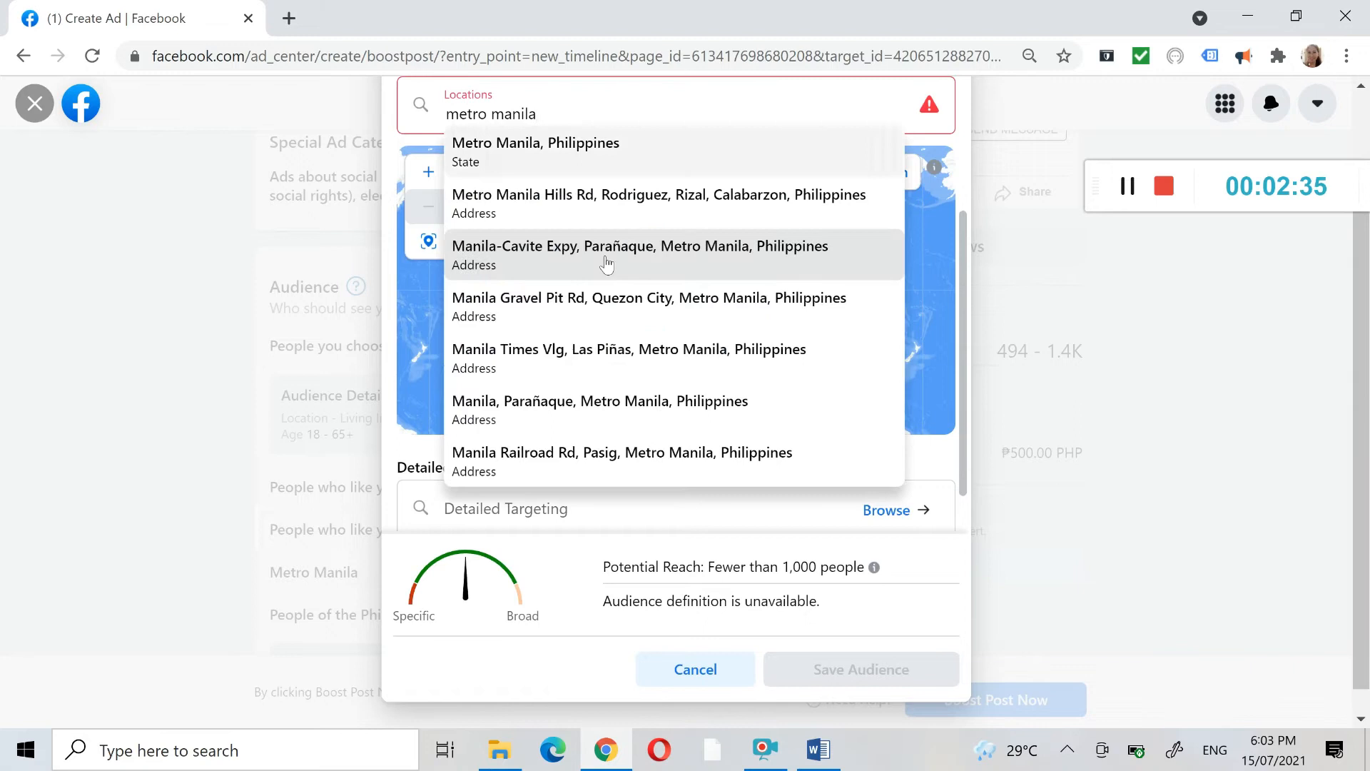
key("Up")
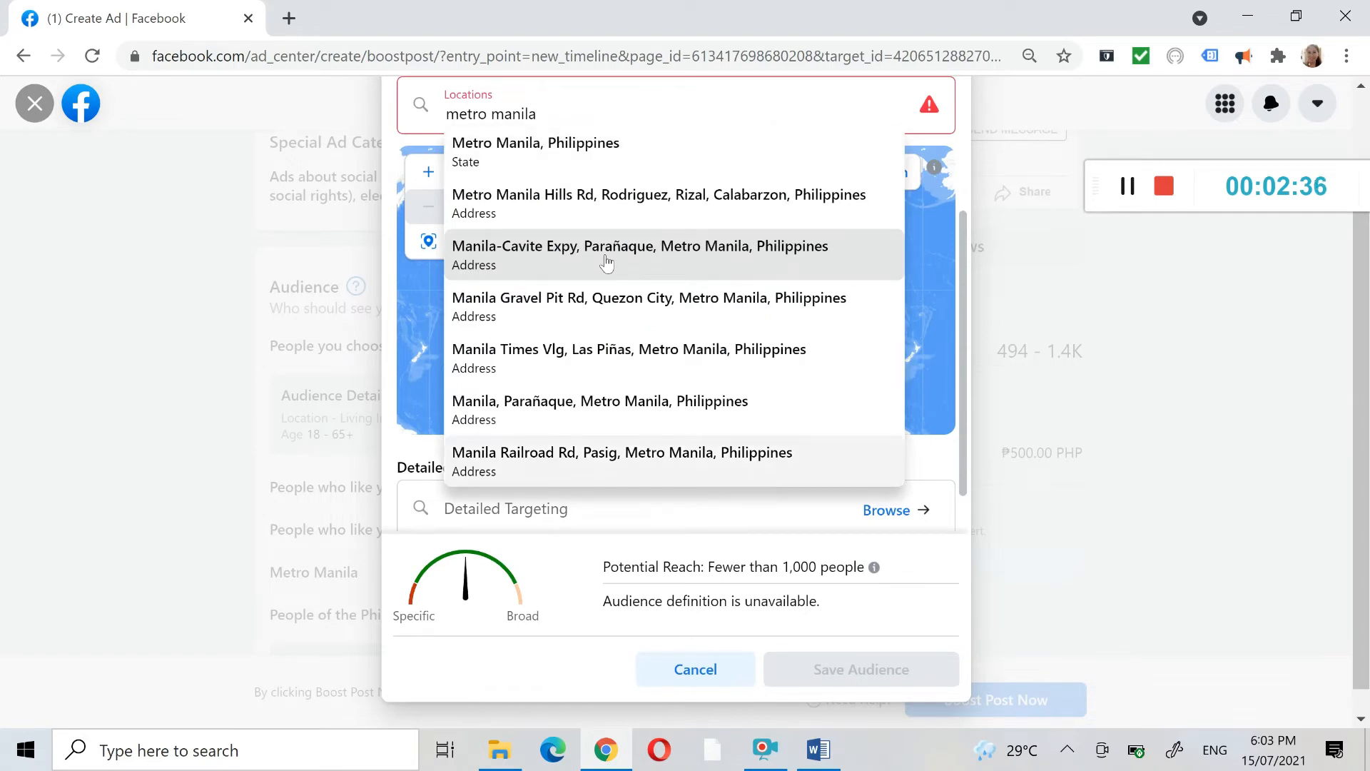
left_click(663, 144)
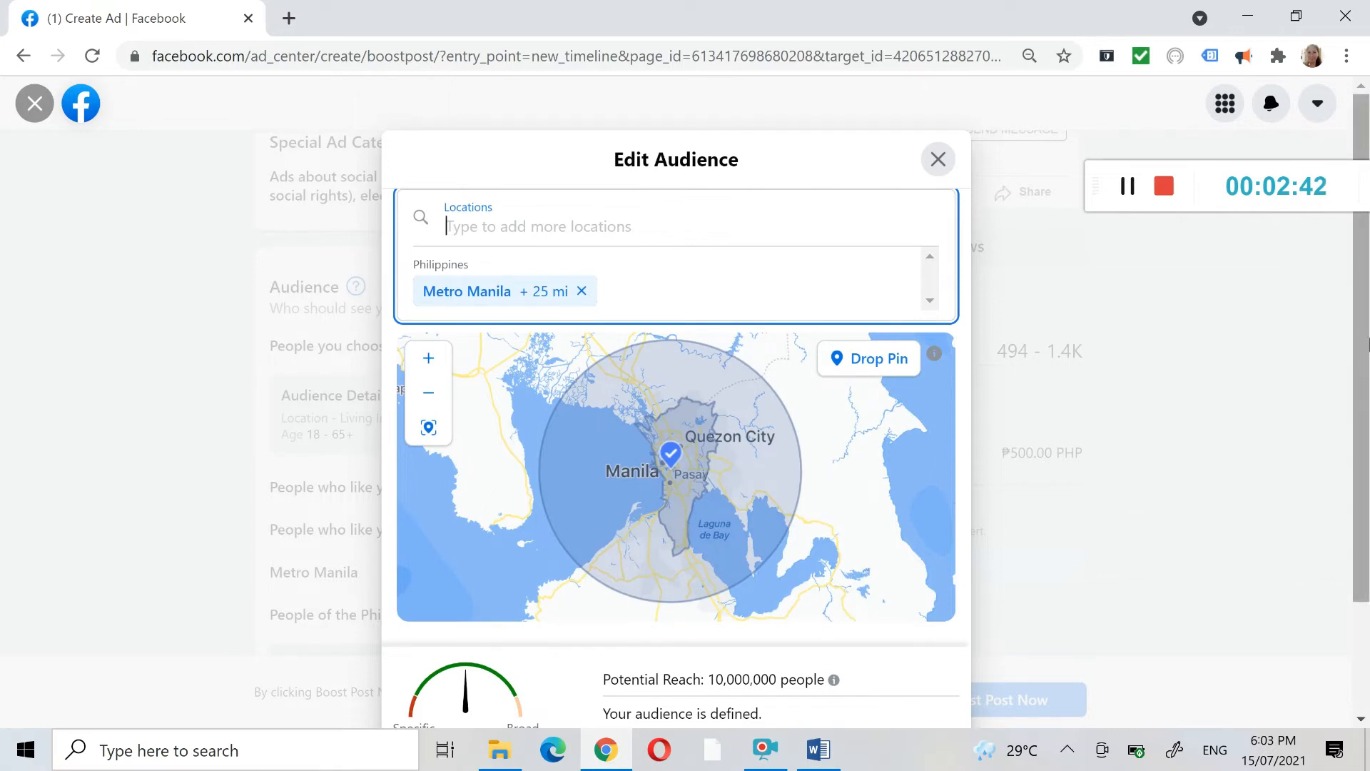
left_click_drag(1366, 341, 1367, 446)
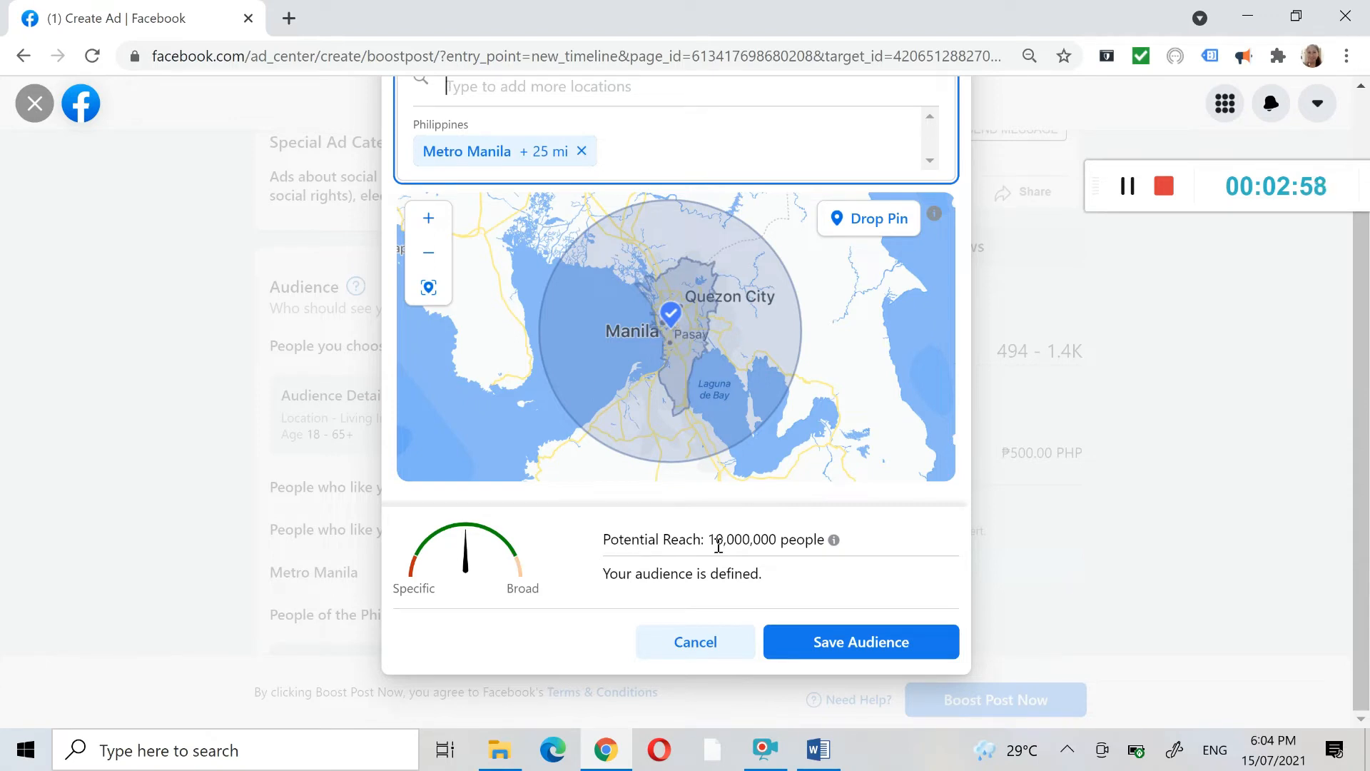
left_click_drag(711, 540, 725, 540)
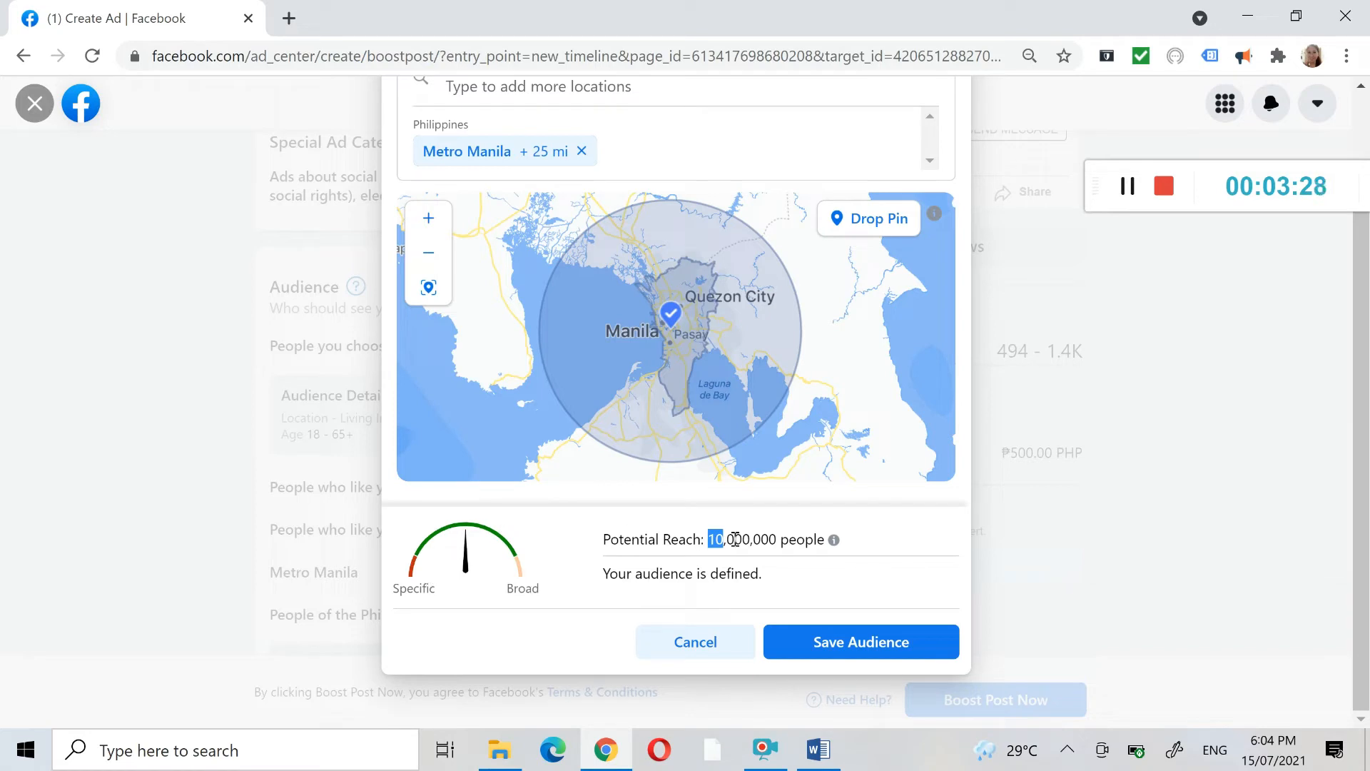
left_click(842, 643)
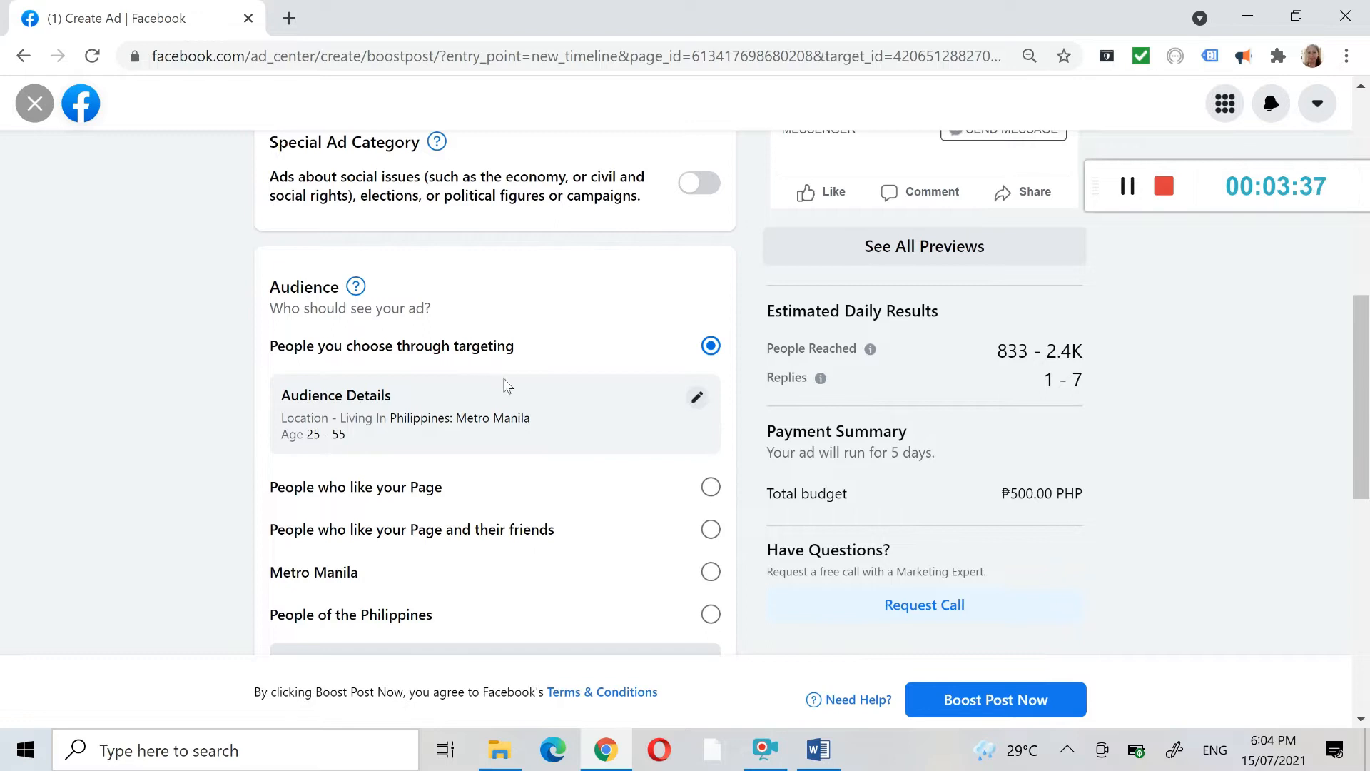
- Set the boosted post's duration to 7 days
scroll(505, 385, "down", 7)
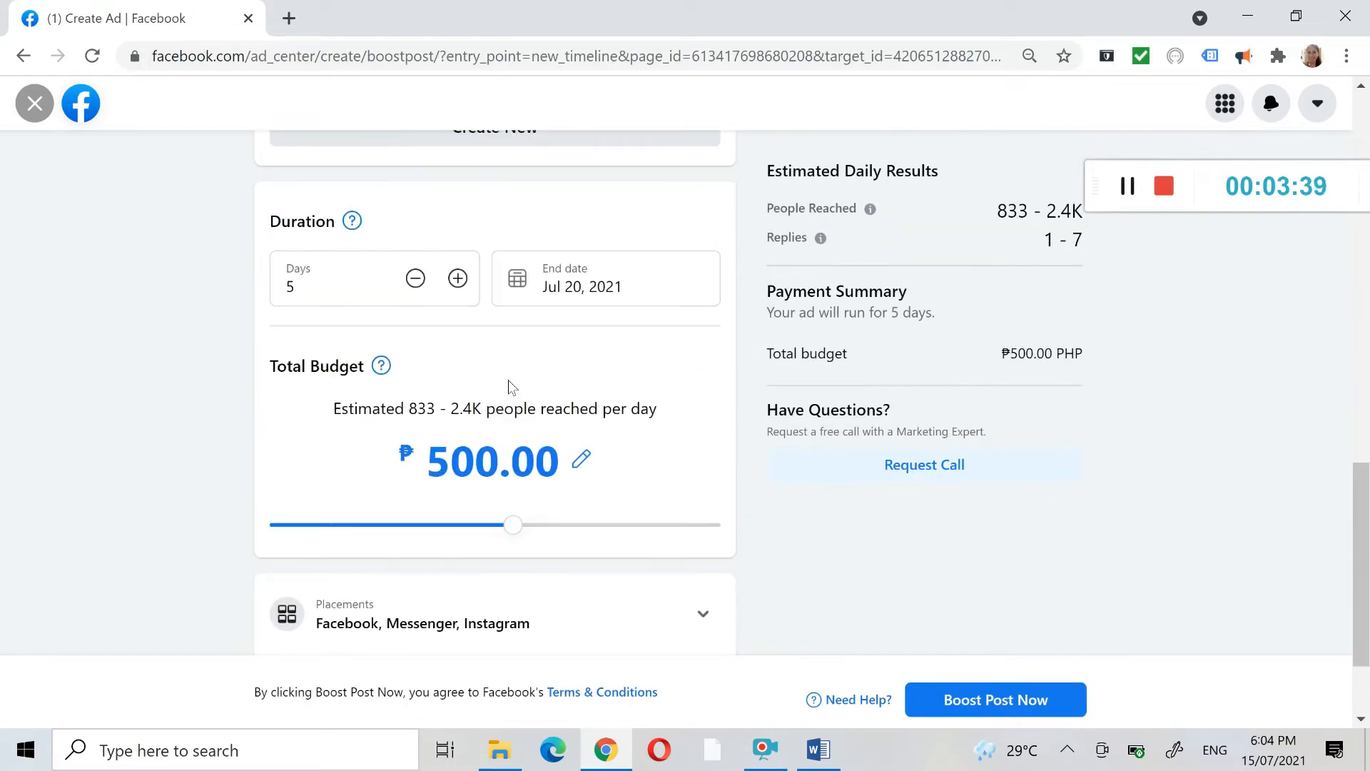
scroll(508, 385, "up", 1)
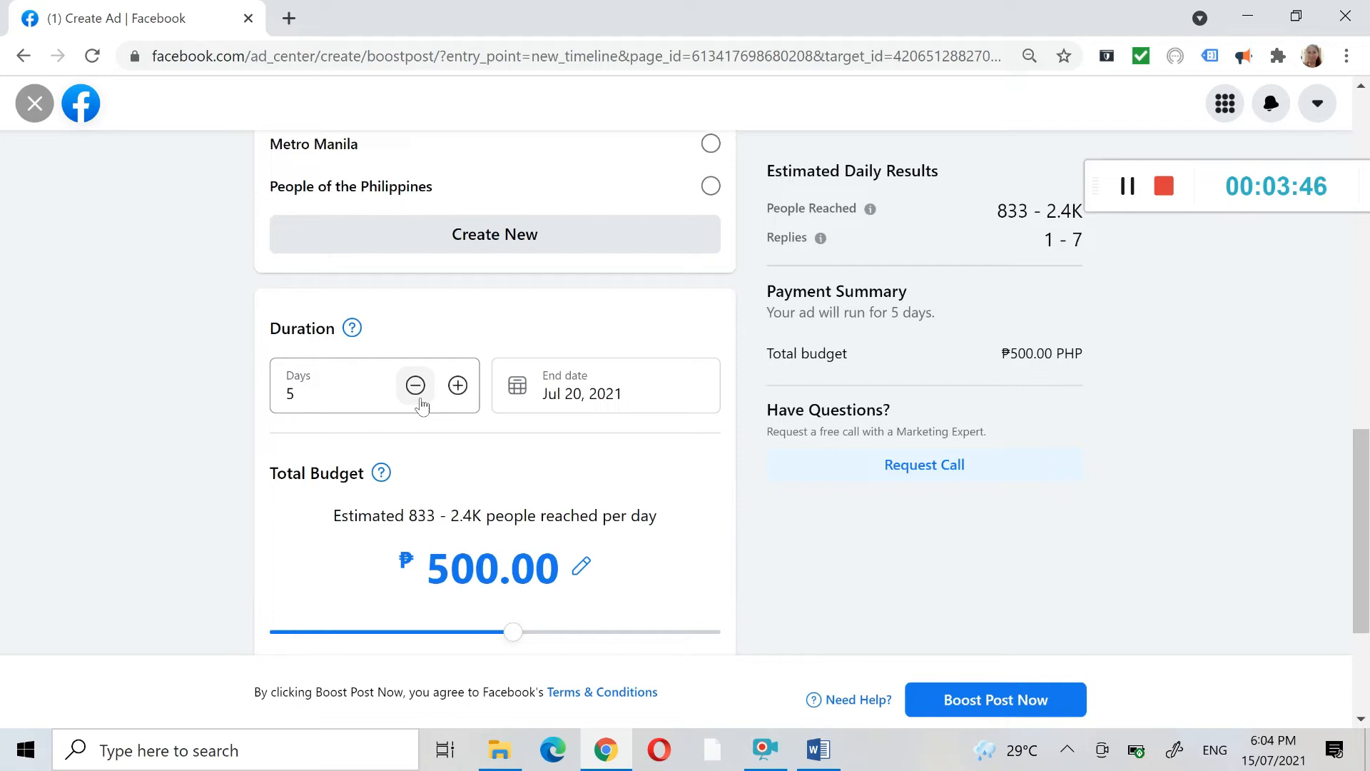
left_click(416, 401)
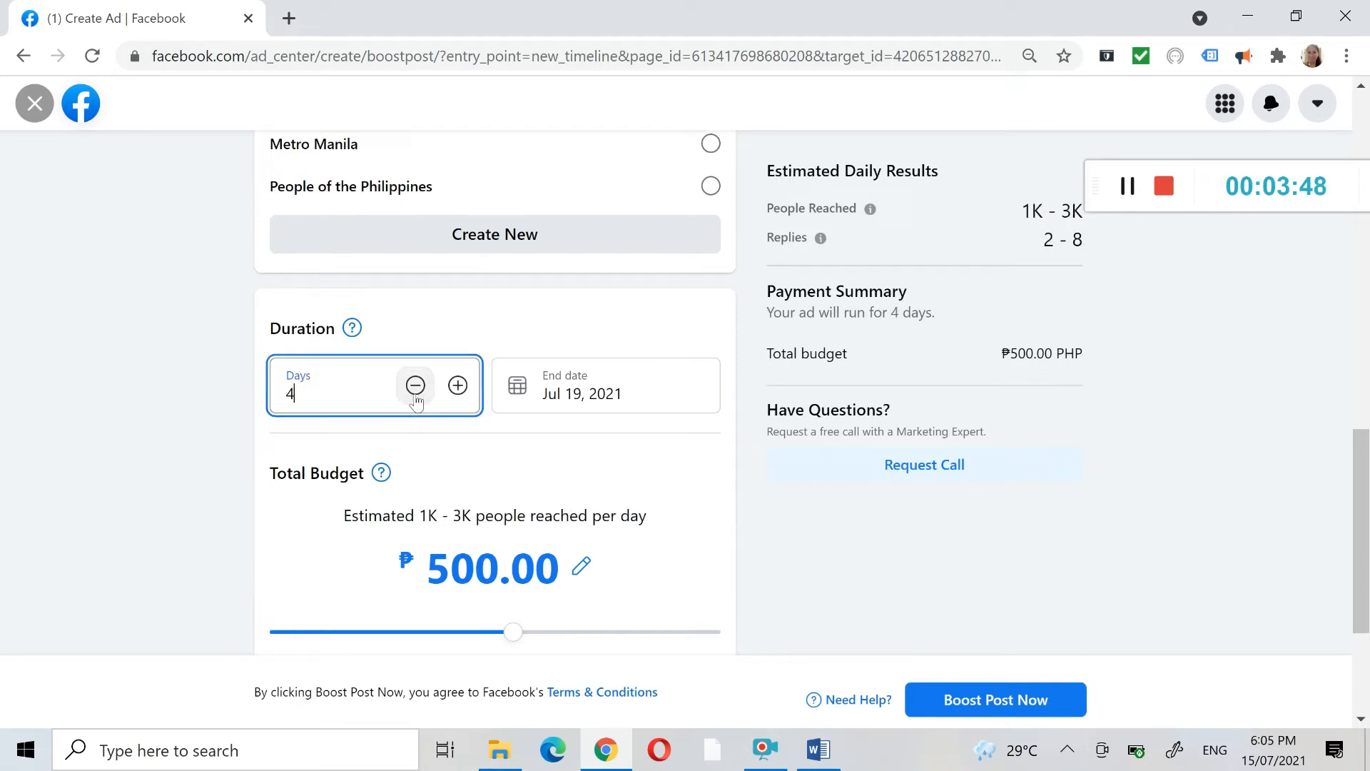
left_click(416, 398)
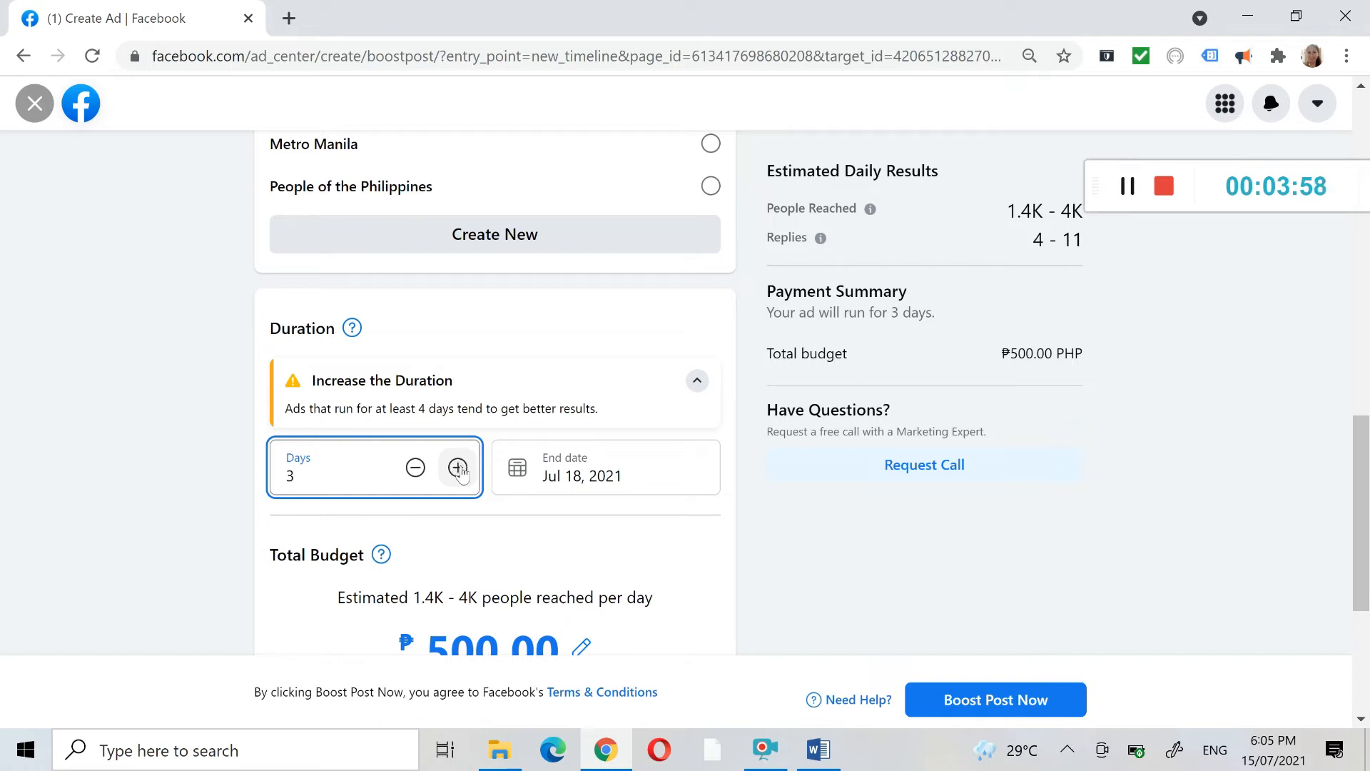
left_click(458, 468)
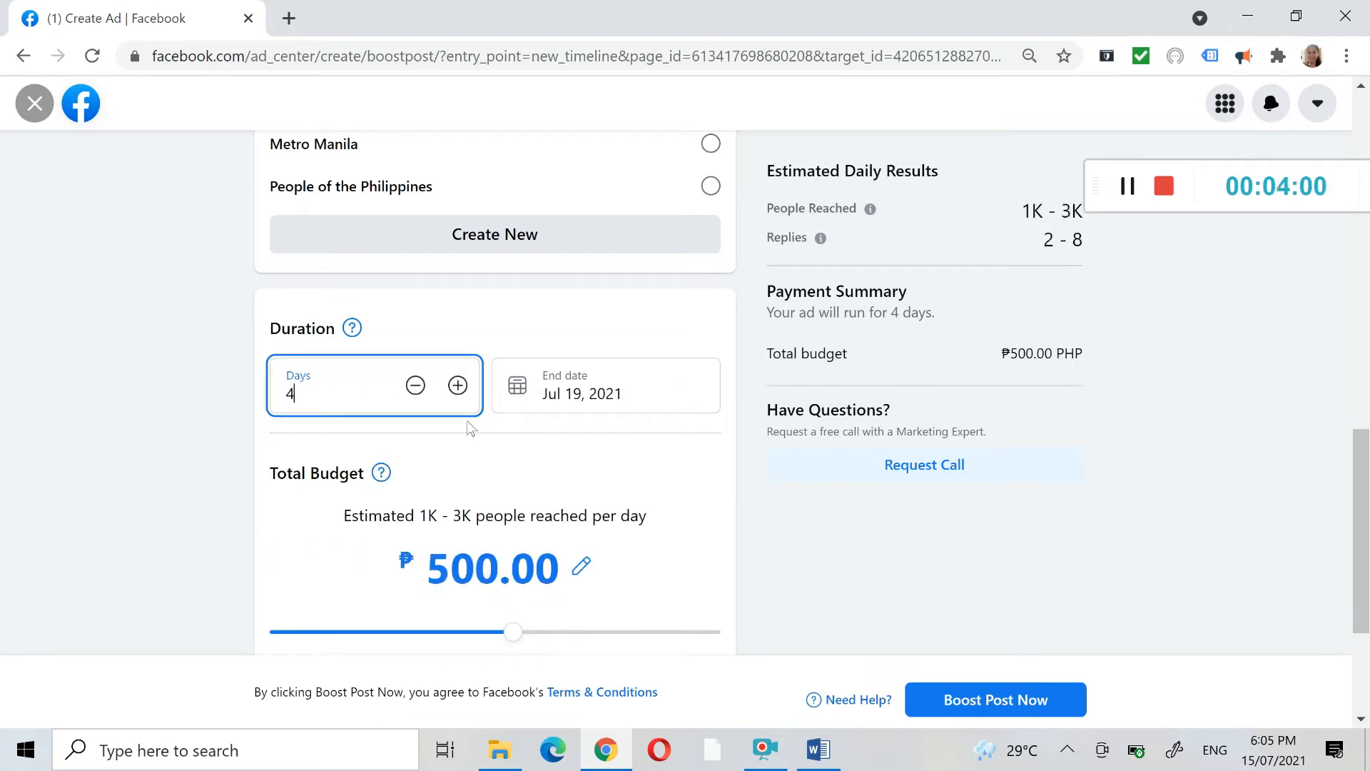
left_click(458, 386)
left_click(458, 385)
left_click(458, 386)
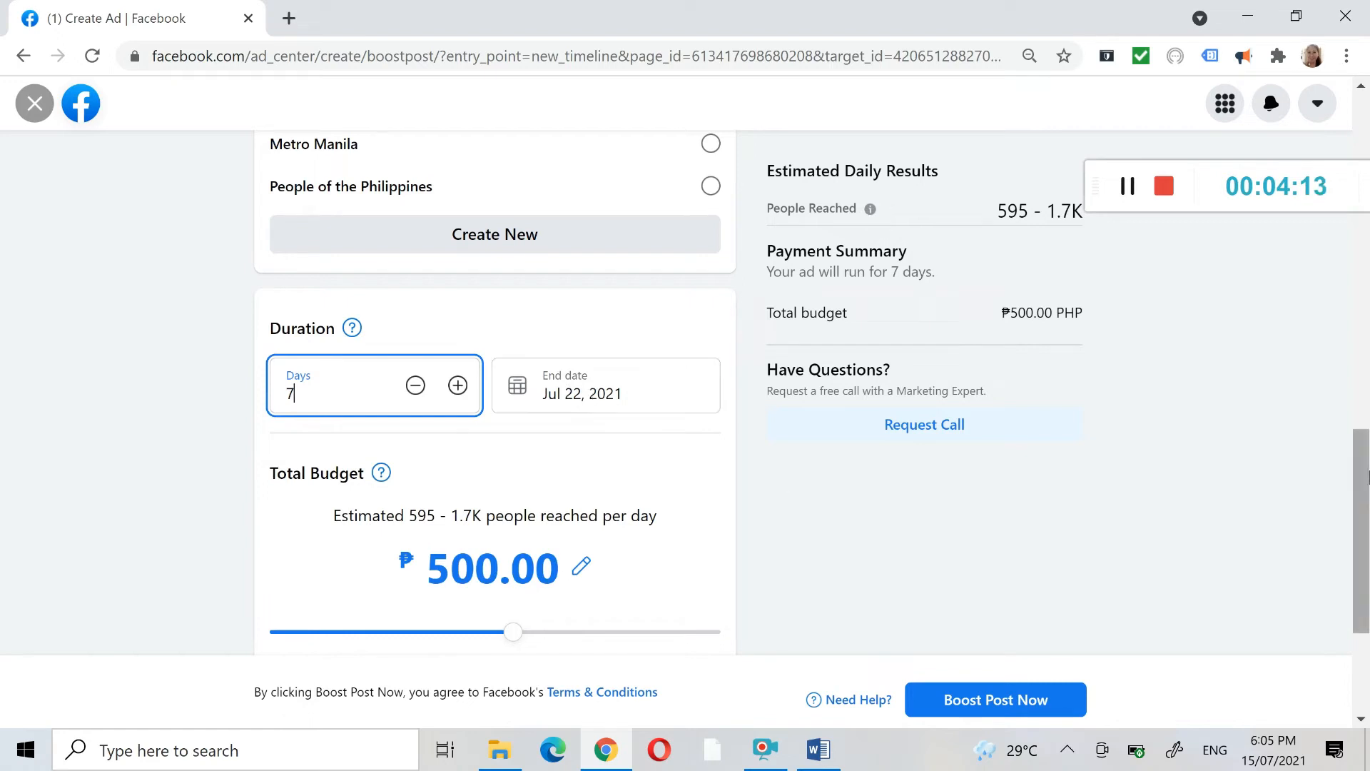
- Try a total budget of ₱300 for the boosted post and raise it to ₱350
left_click_drag(1364, 457, 1365, 482)
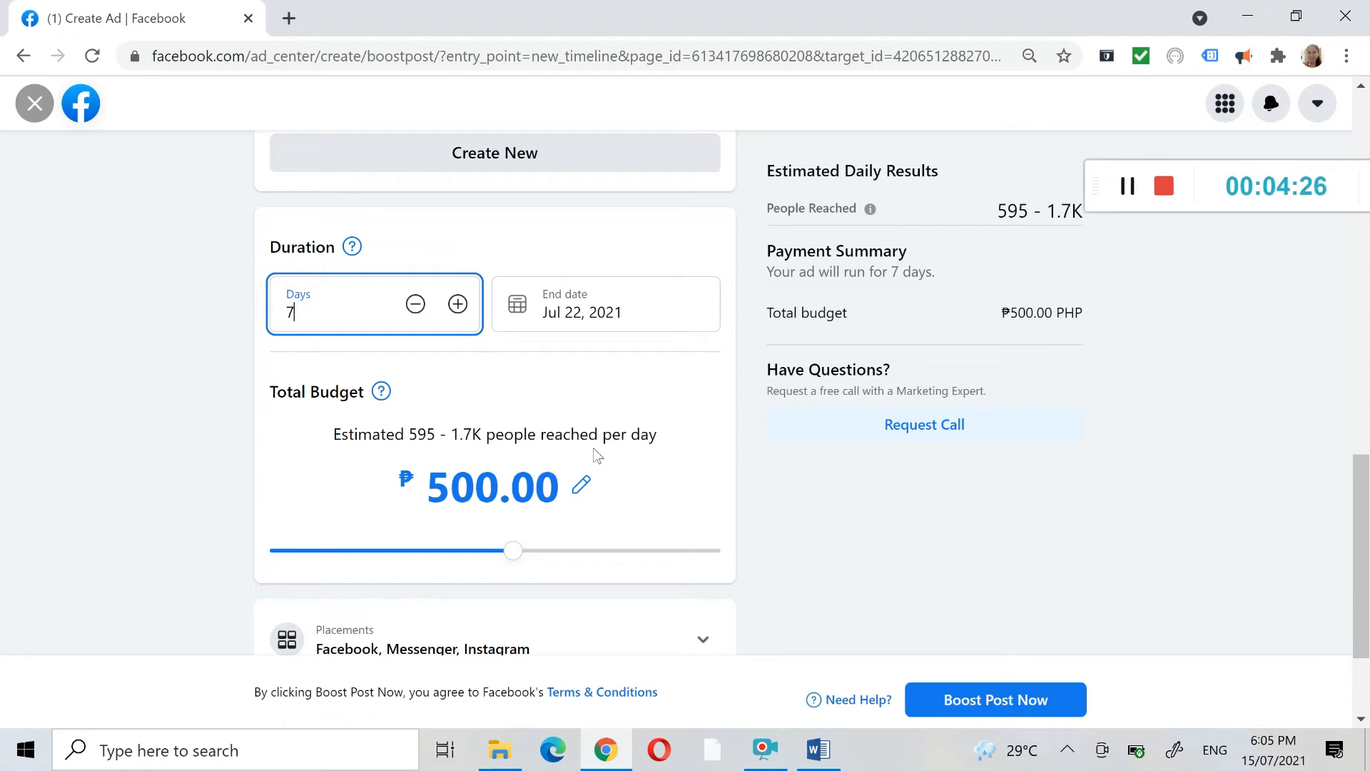
scroll(595, 454, "up", 8)
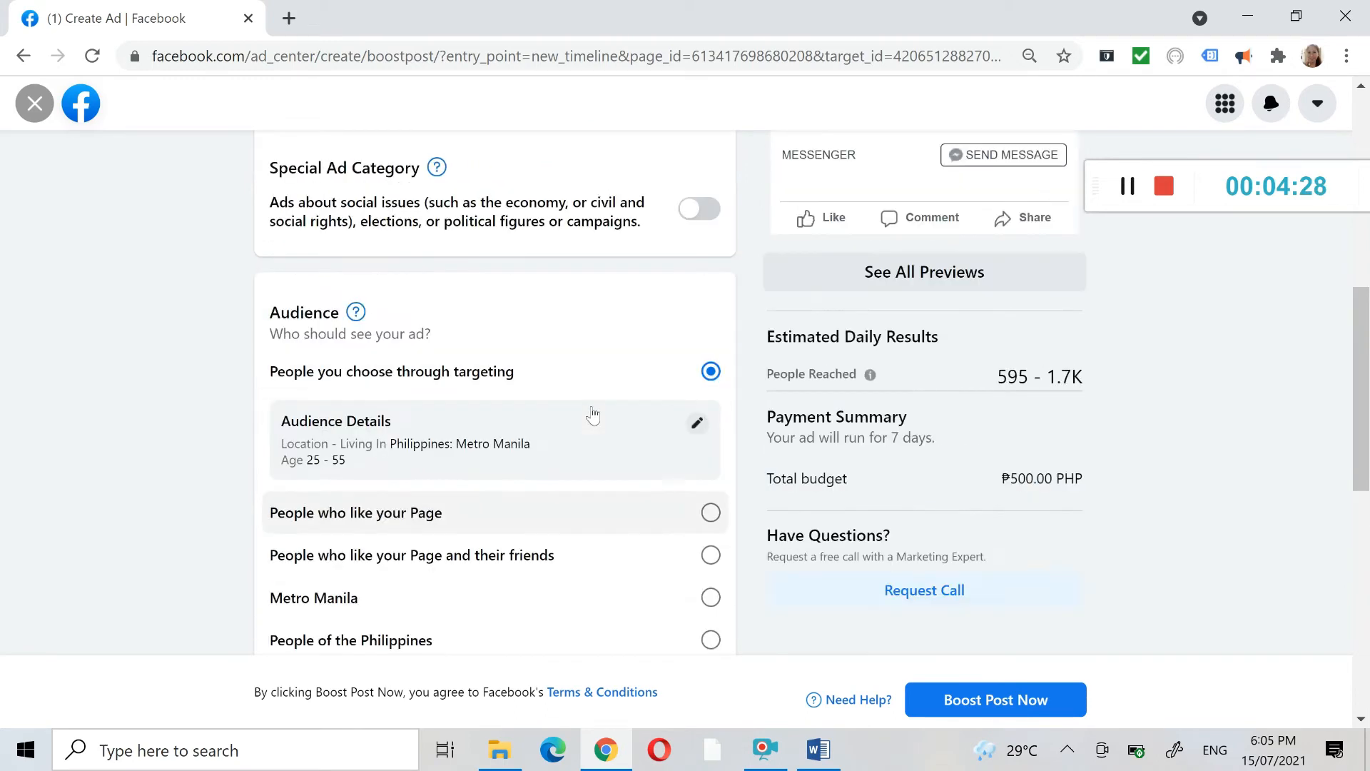
scroll(592, 414, "up", 6)
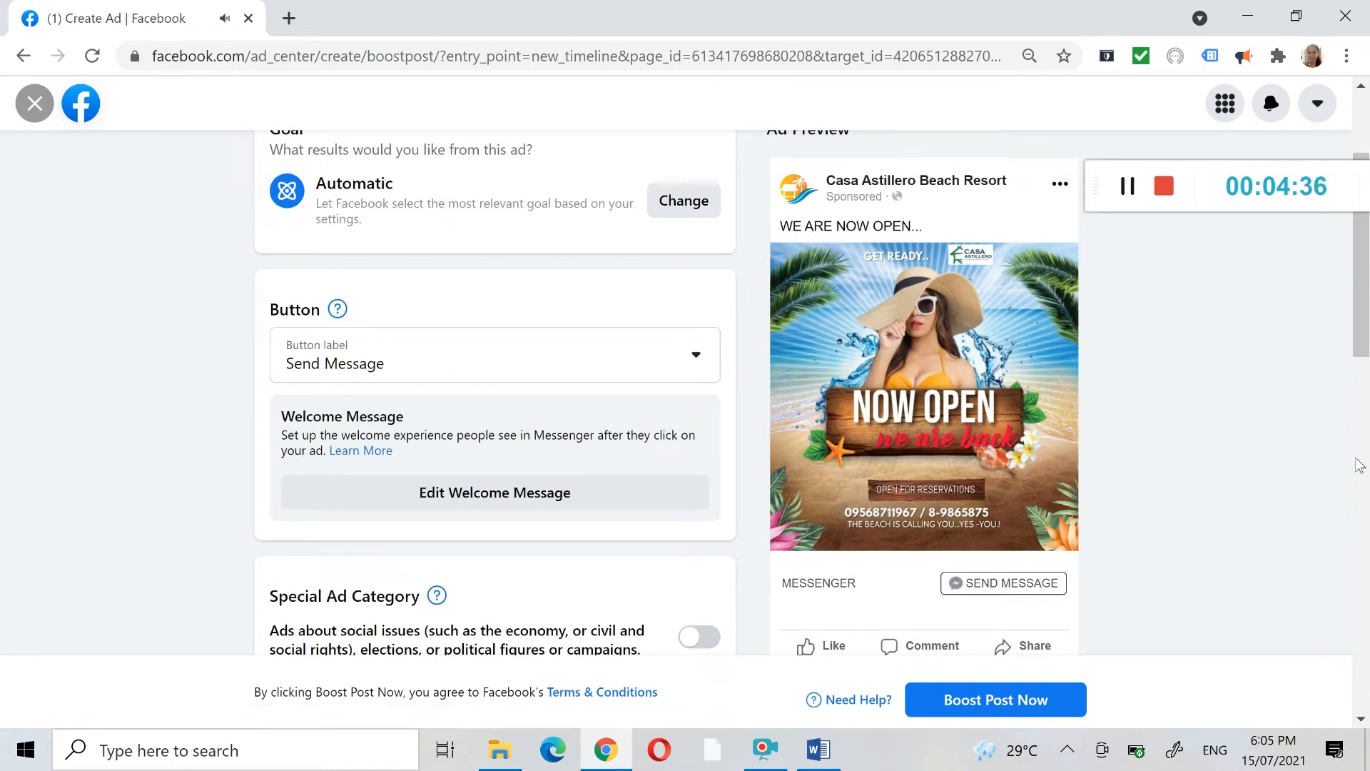
mouse_move(1364, 319)
left_mouse_down()
mouse_move(1366, 368)
mouse_move(1366, 315)
left_mouse_up()
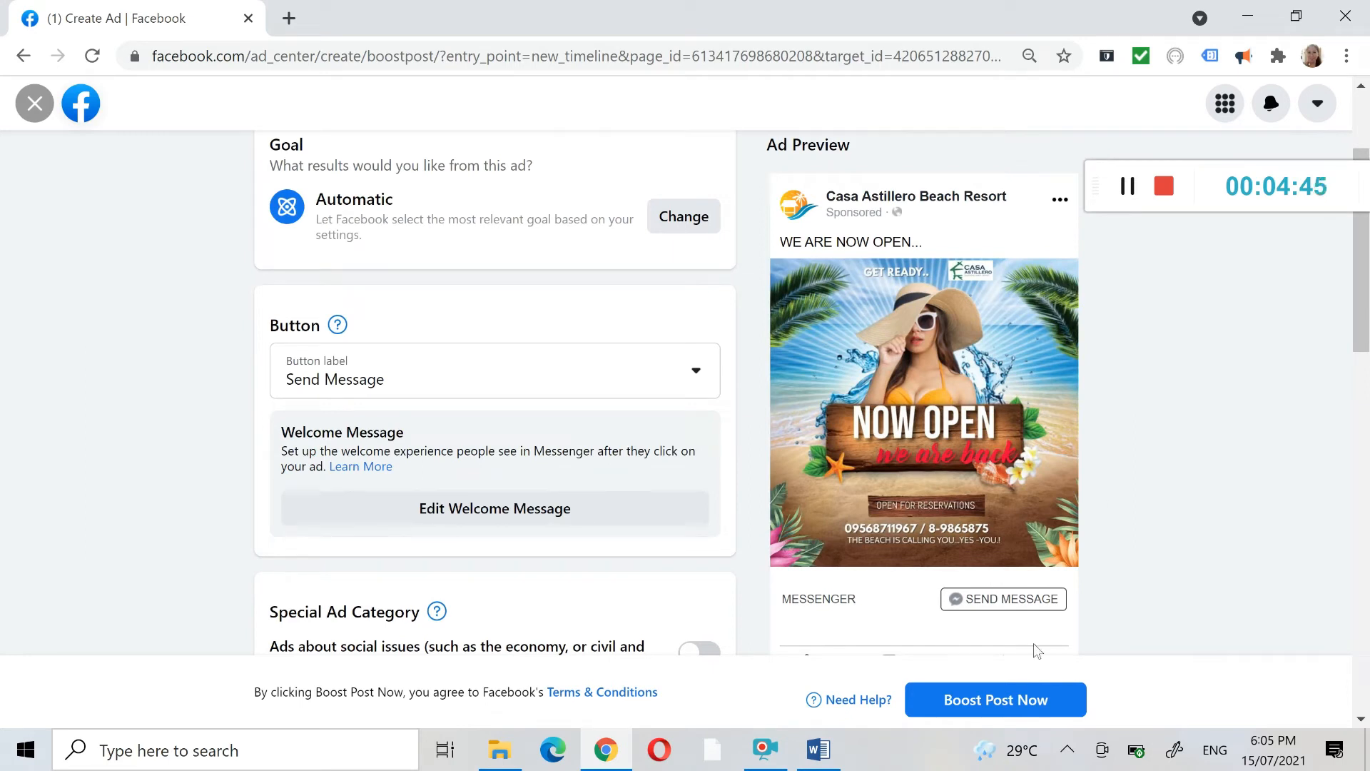
left_click_drag(1366, 274, 1368, 565)
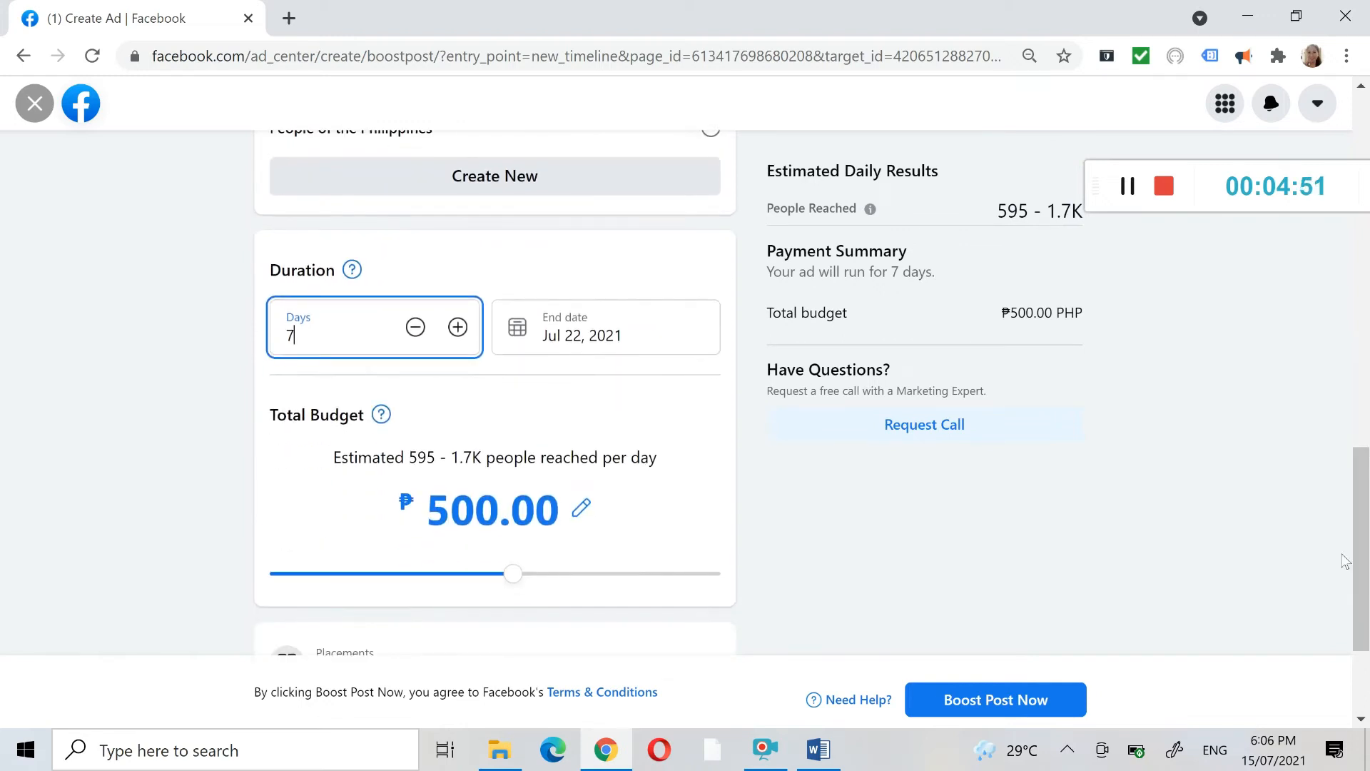
left_click_drag(520, 585, 468, 581)
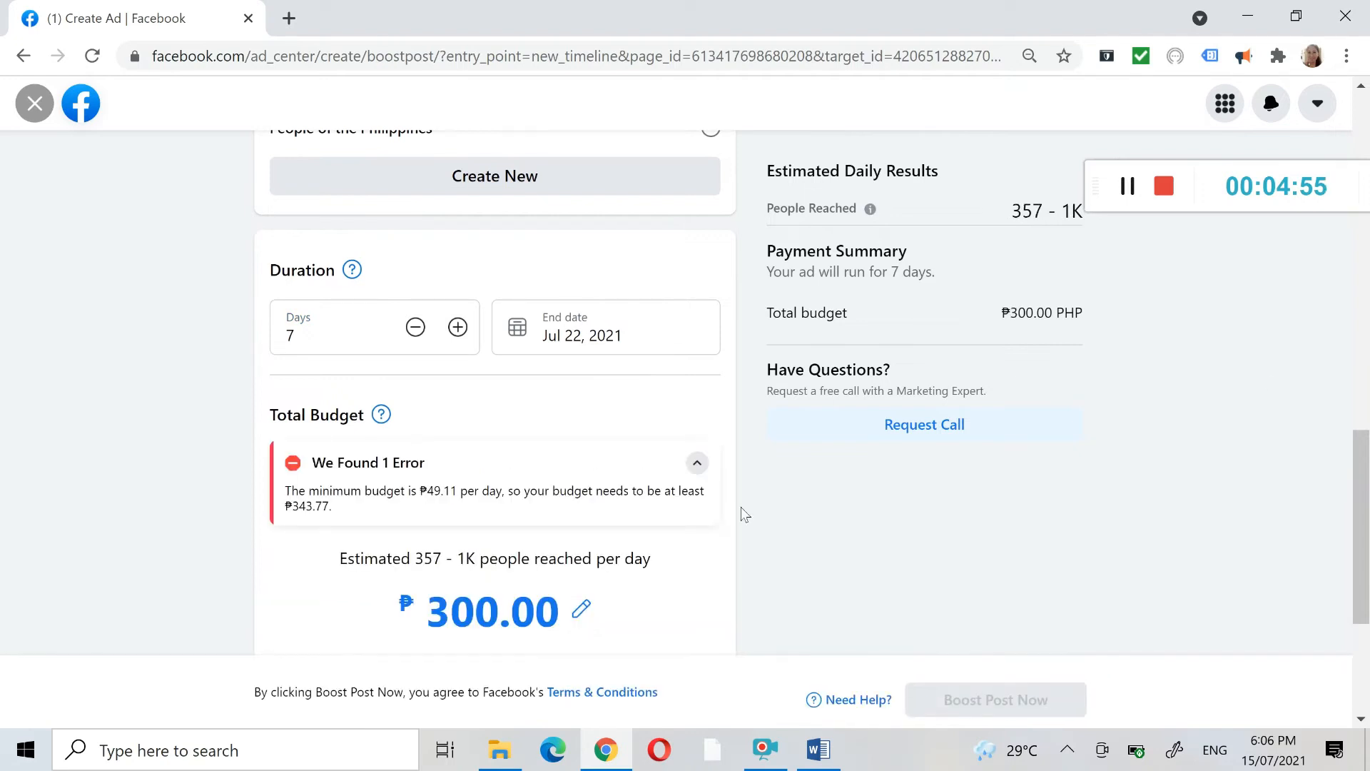
left_click_drag(1367, 526, 1367, 567)
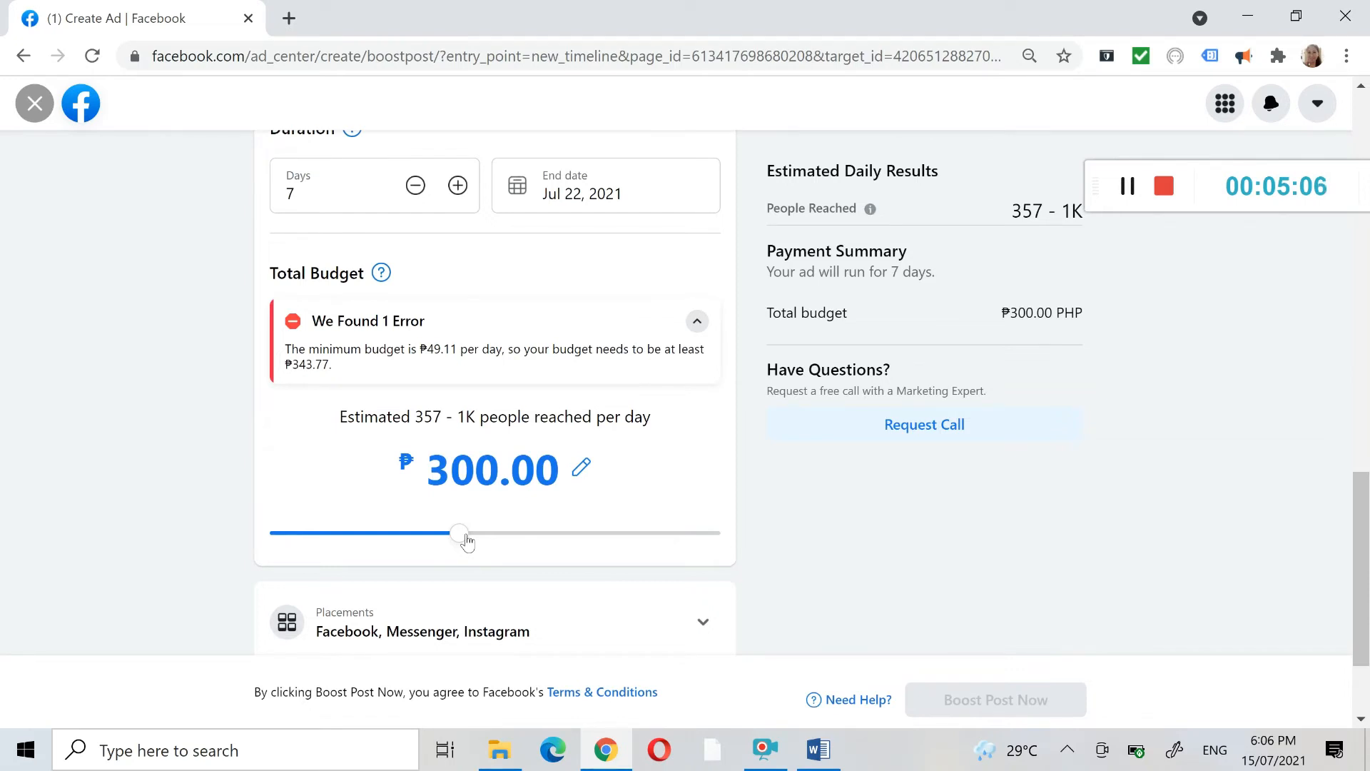
left_click_drag(466, 542, 471, 543)
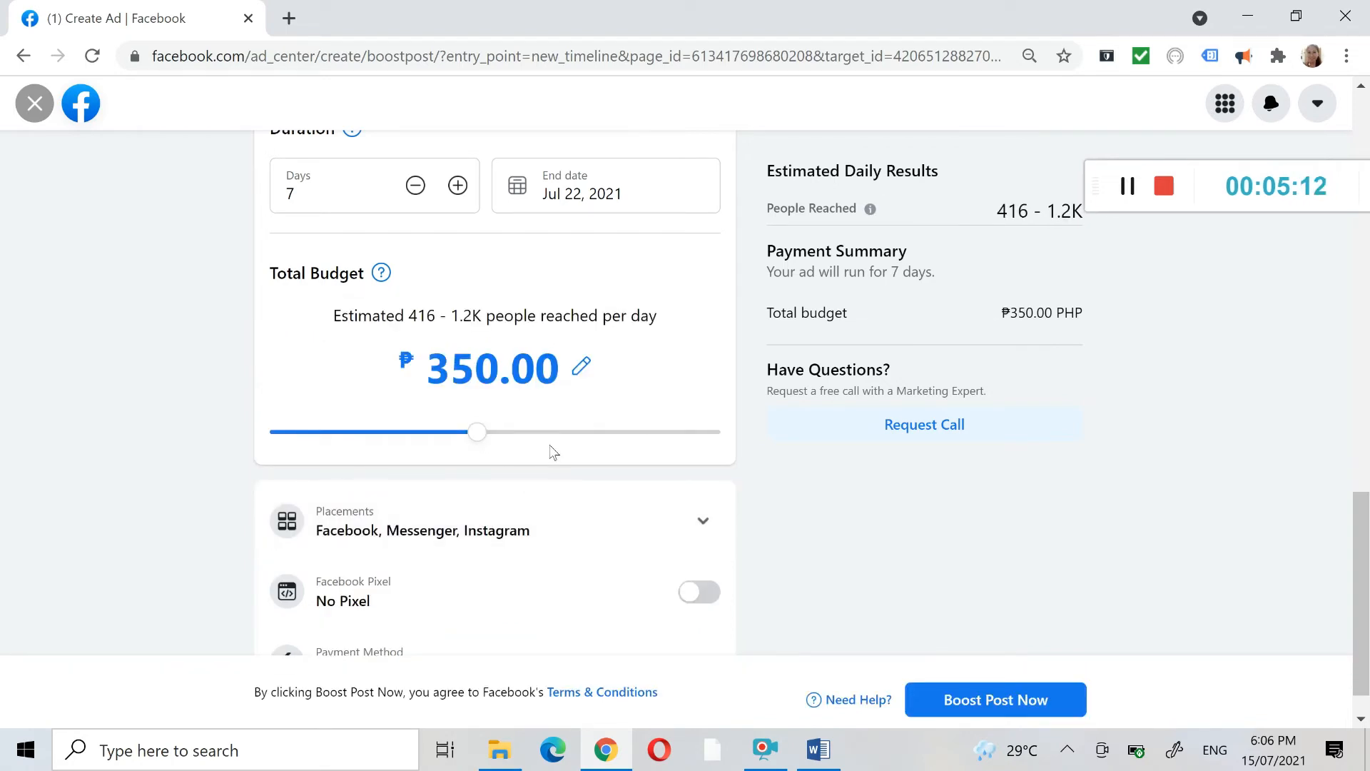
- Compare the estimated daily reach for total budgets of ₱350, ₱1,500 and ₱500
left_click_drag(544, 316, 665, 320)
left_click(550, 317)
left_click_drag(546, 317, 654, 317)
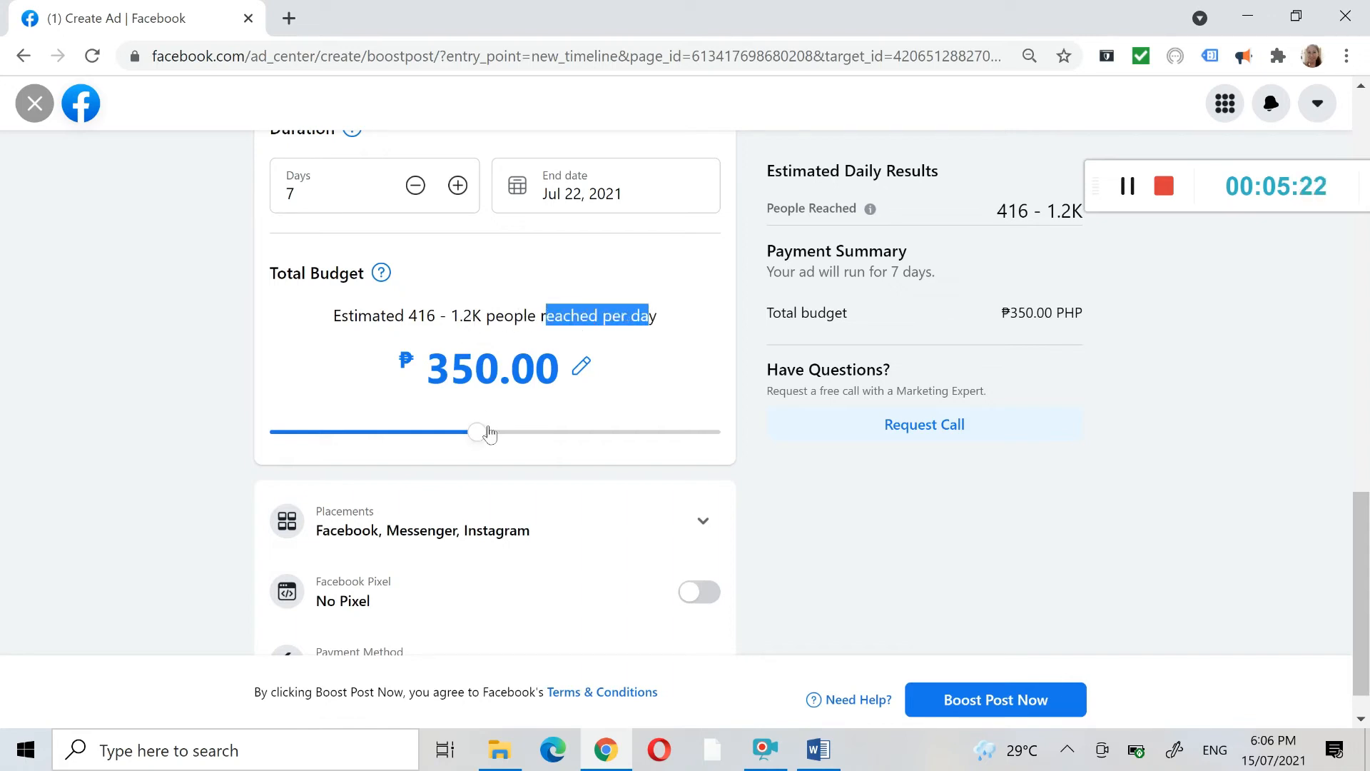
left_click_drag(478, 437, 632, 433)
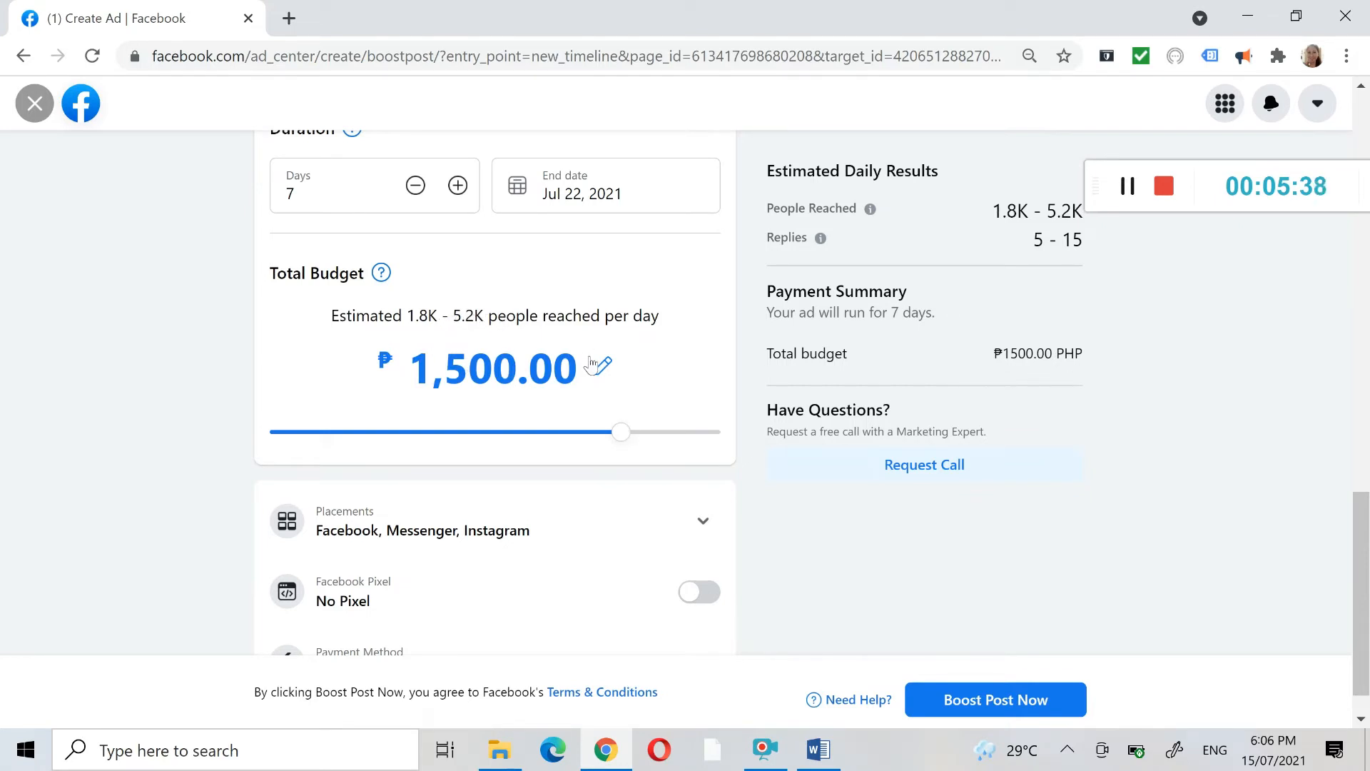
left_click_drag(619, 433, 517, 500)
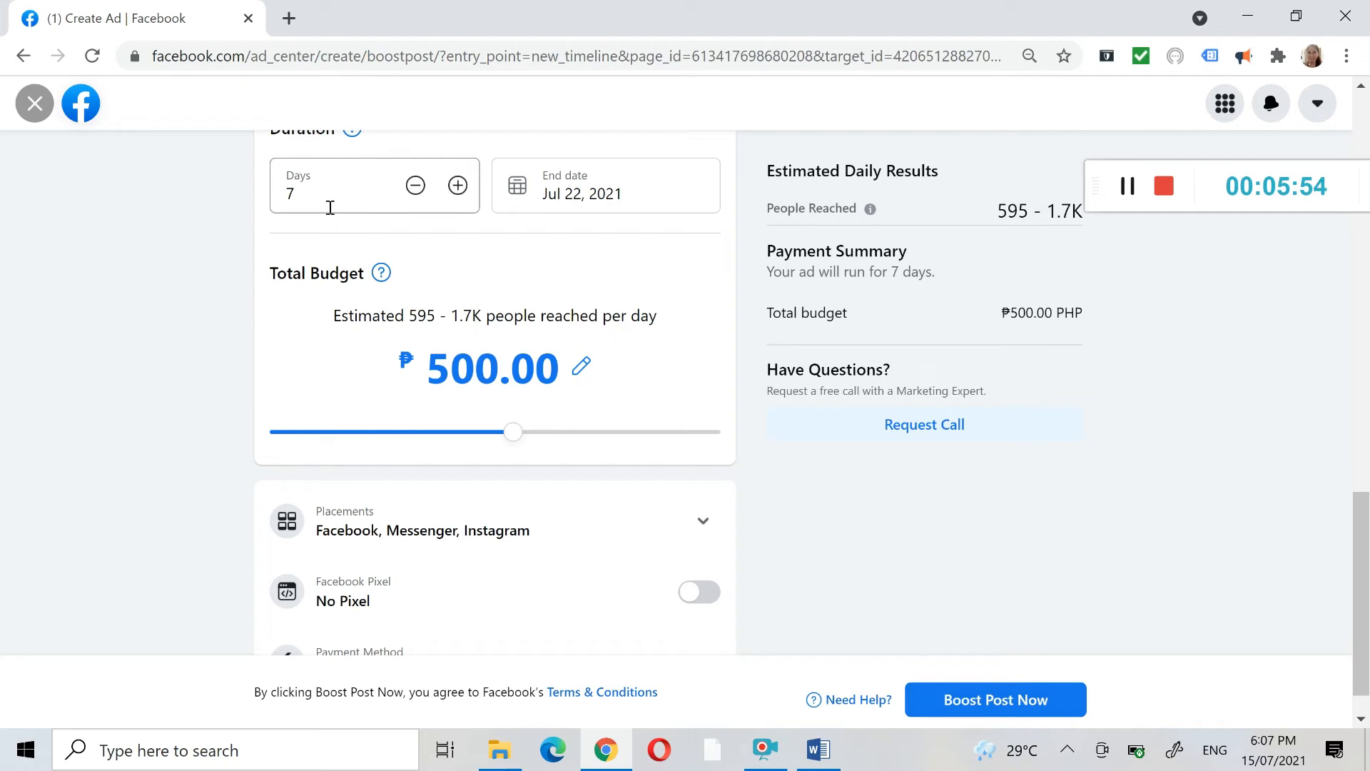
- Review the targeted audience's gender, age, location and detailed targeting settings, and cancel the edit
left_click_drag(1363, 571, 1367, 362)
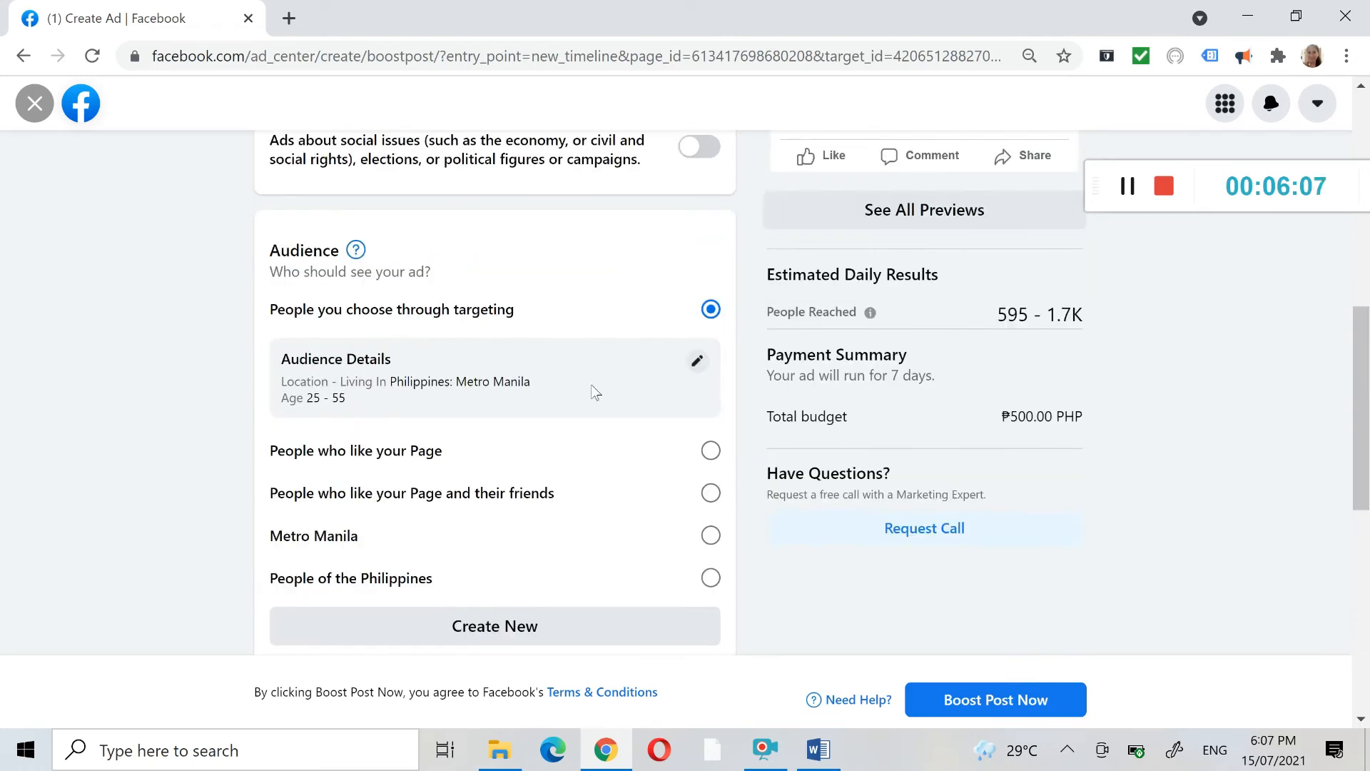
left_click(697, 361)
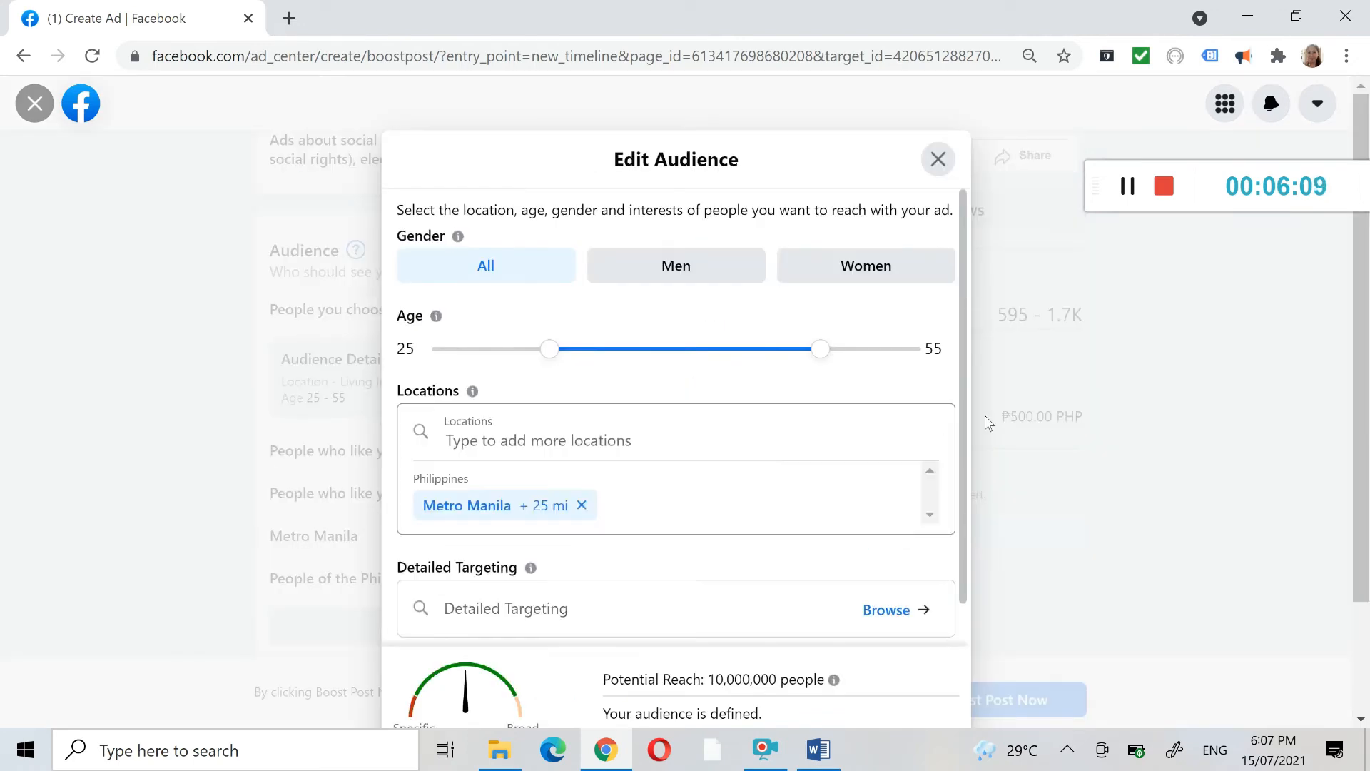
scroll(1345, 318, "down", 2)
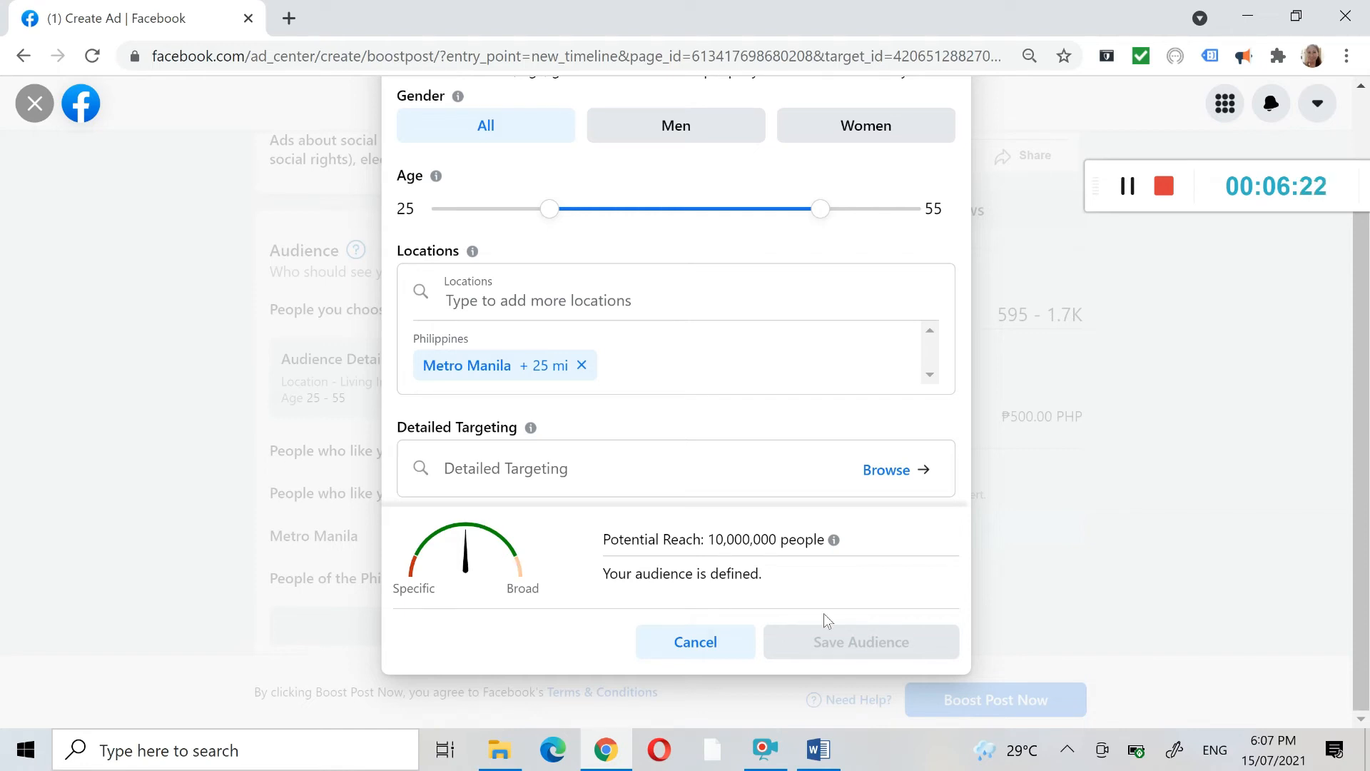
left_click(727, 644)
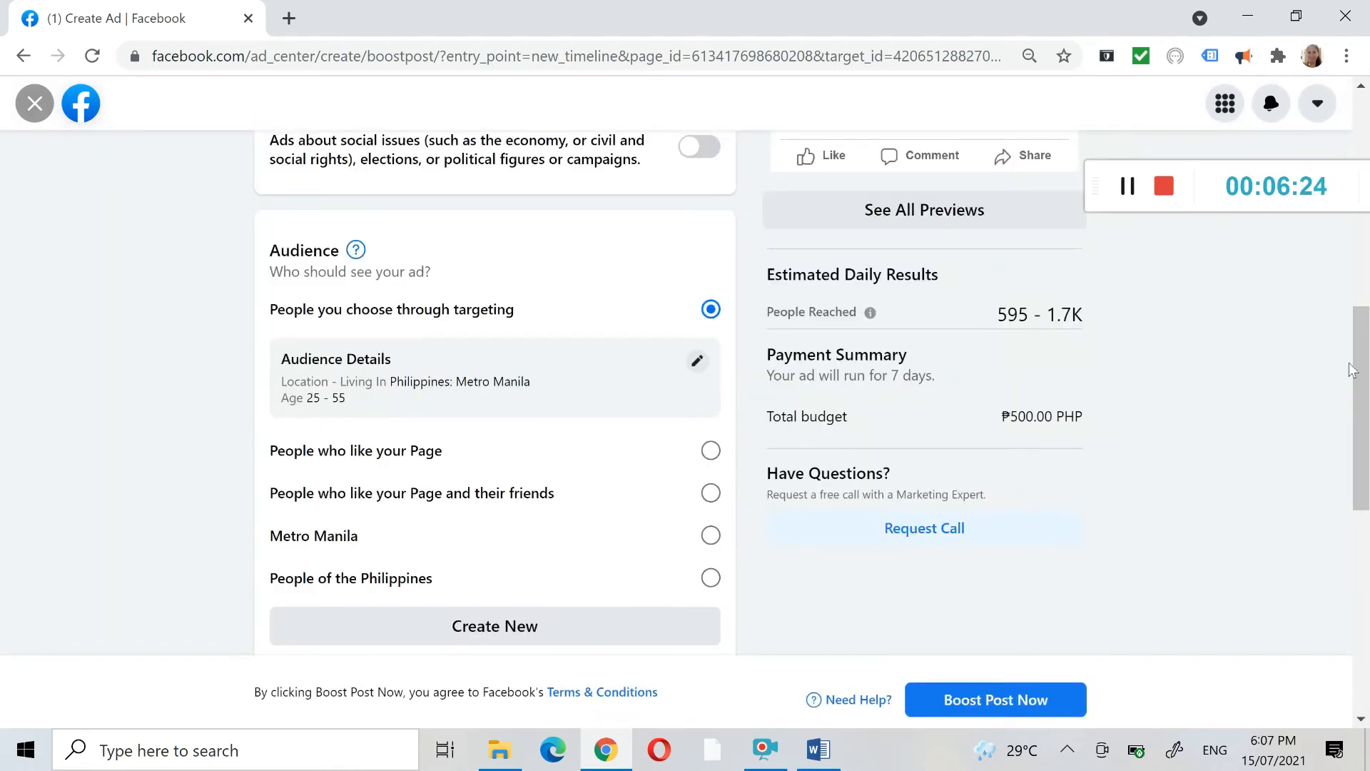
- Exit the post boost setup, discarding its changes, and close the open chat on the Page
scroll(1361, 513, "down", 7)
left_click_drag(1368, 514, 1367, 139)
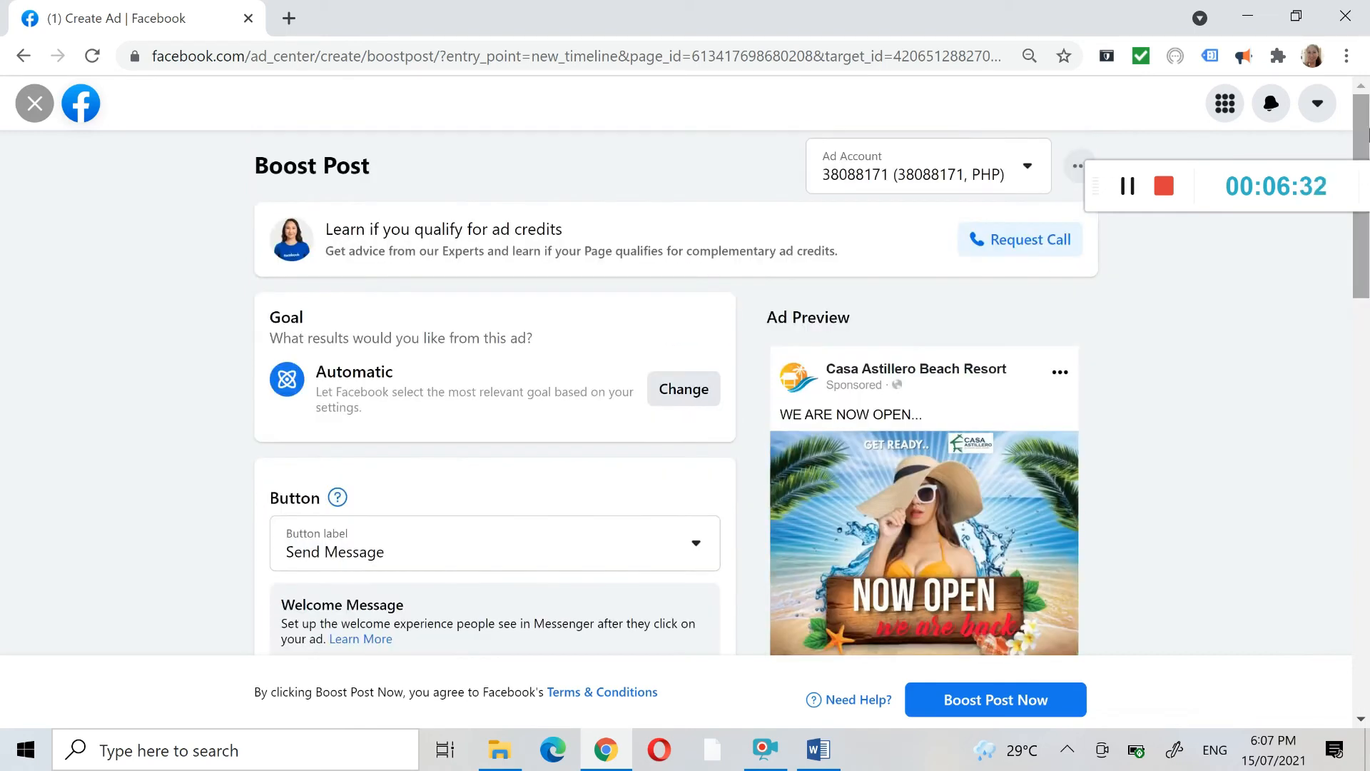
left_click(34, 103)
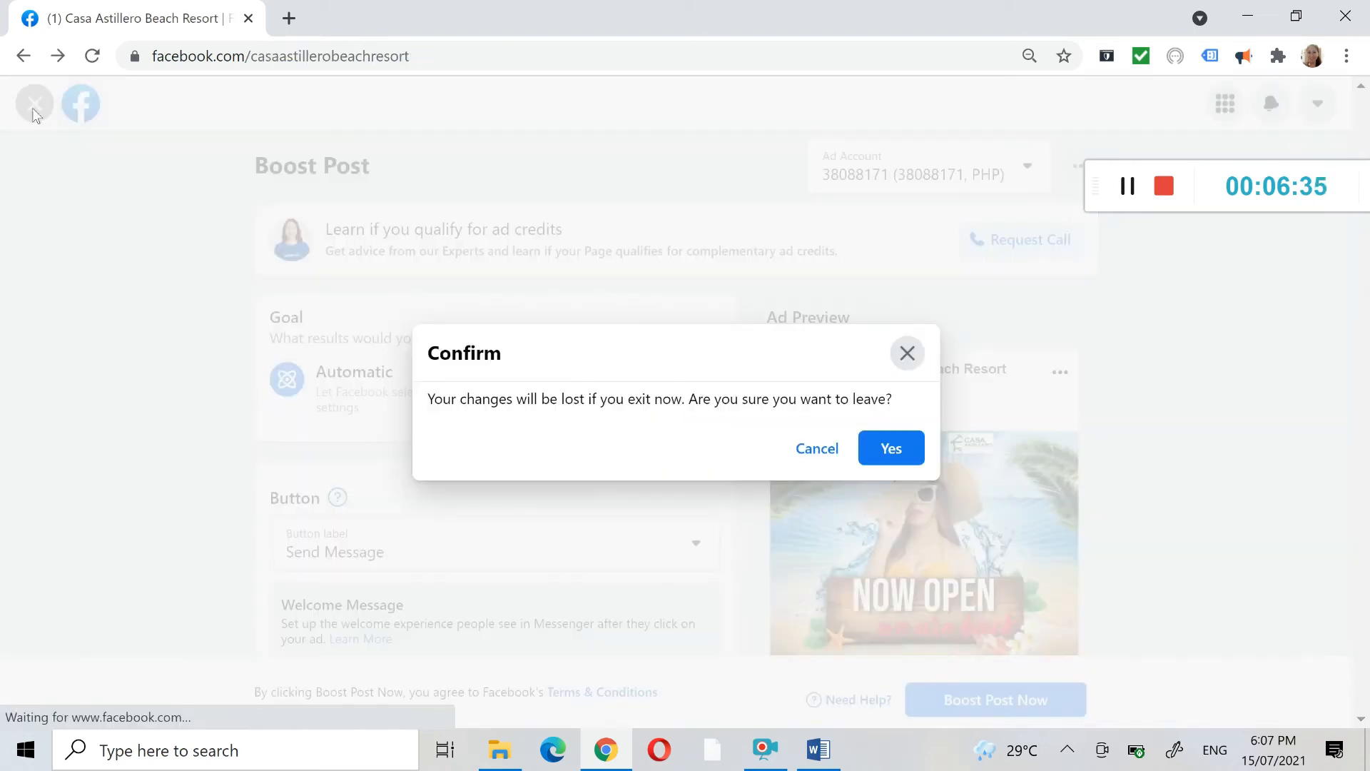
left_click(895, 449)
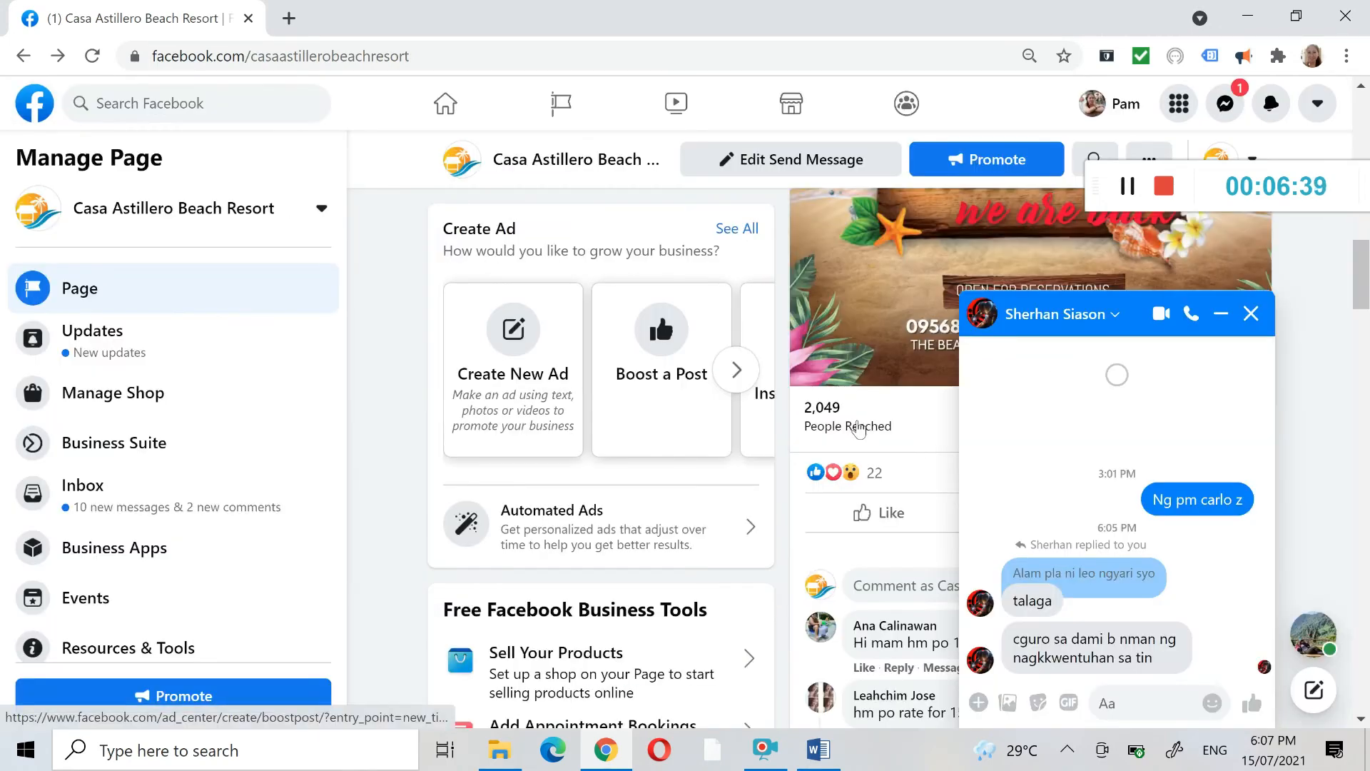
left_click(1251, 314)
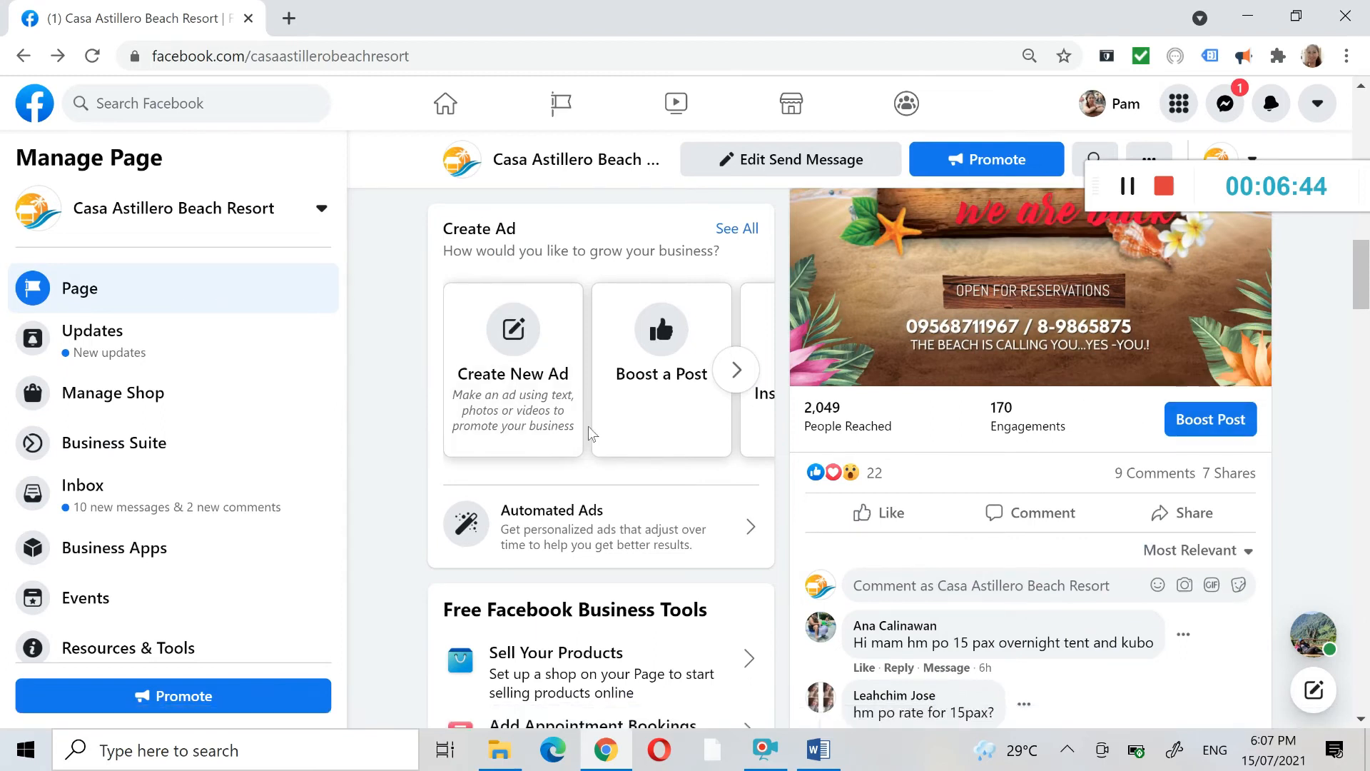
- Start creating a new ad for the Page and expand the full list of ad goals
left_click(525, 353)
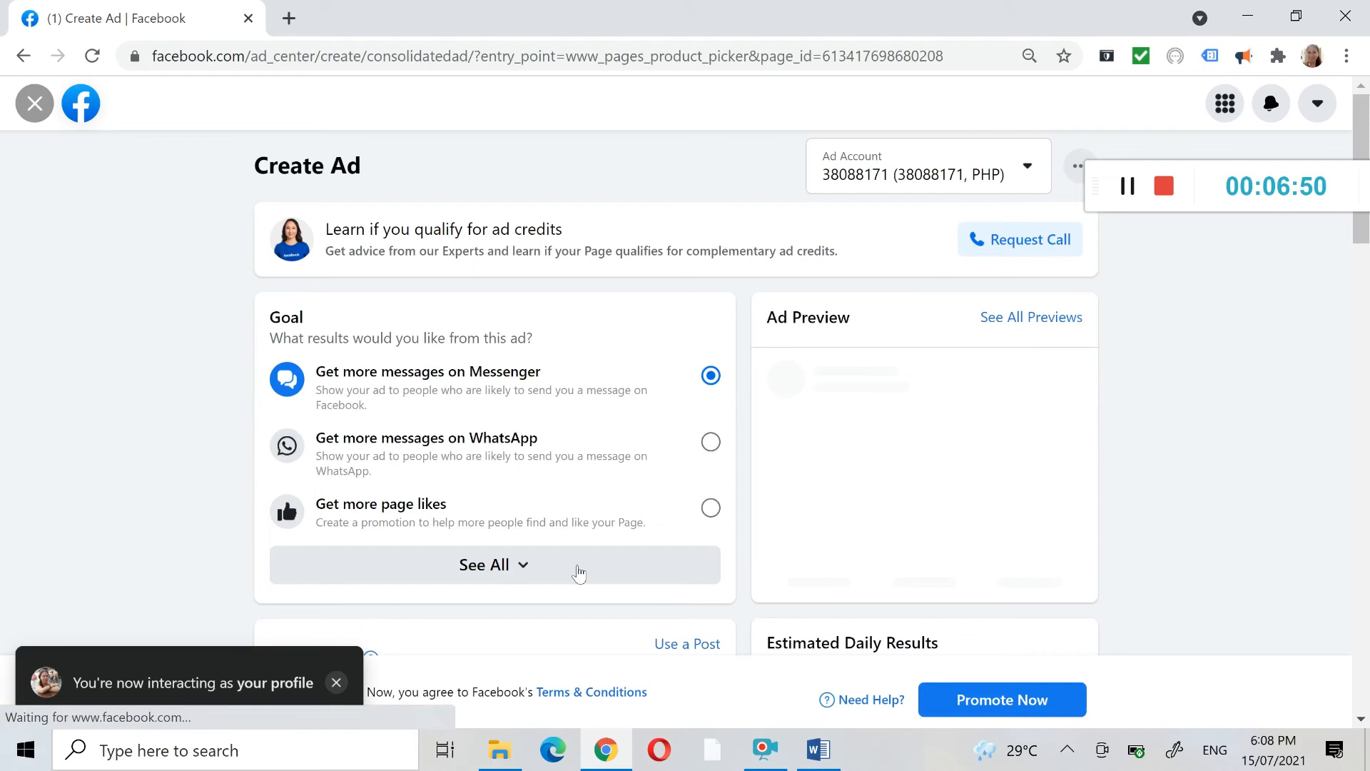
left_click(539, 569)
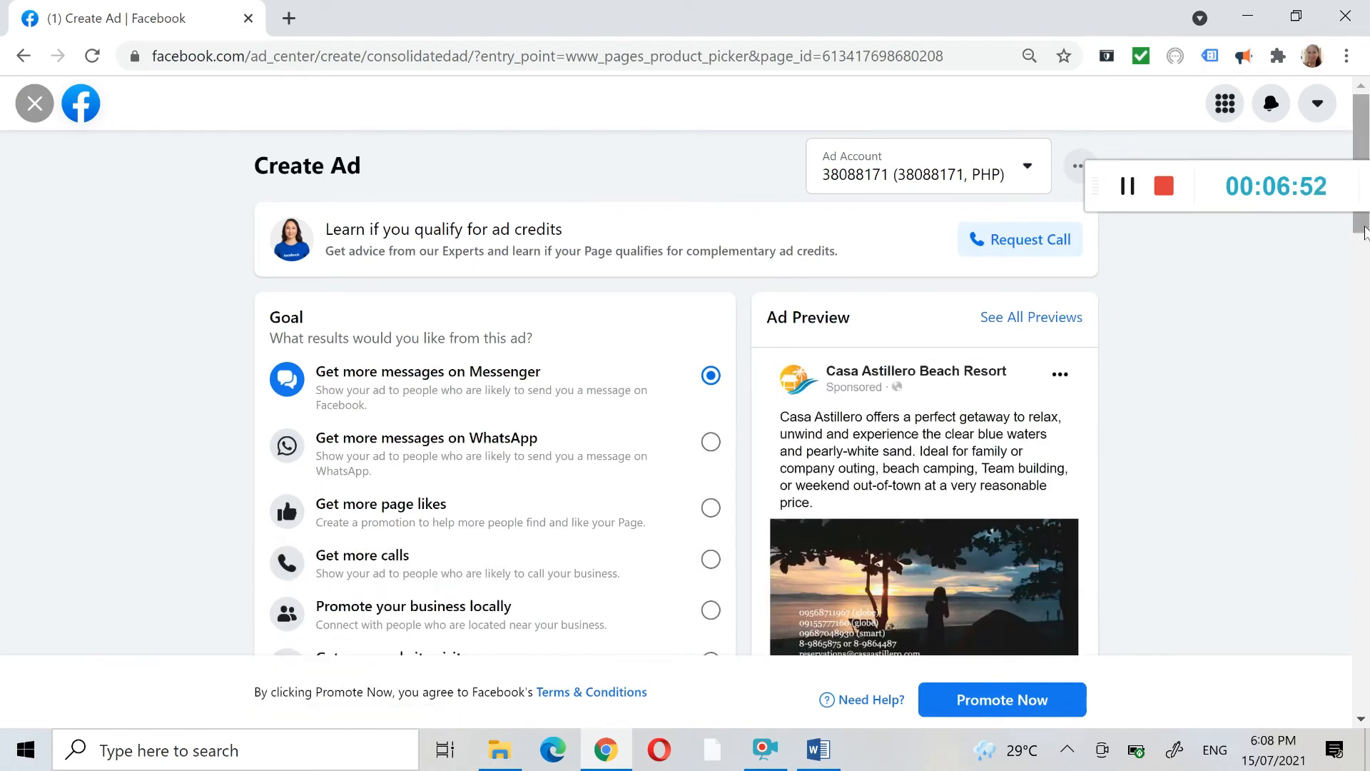
left_click_drag(1365, 232, 1367, 260)
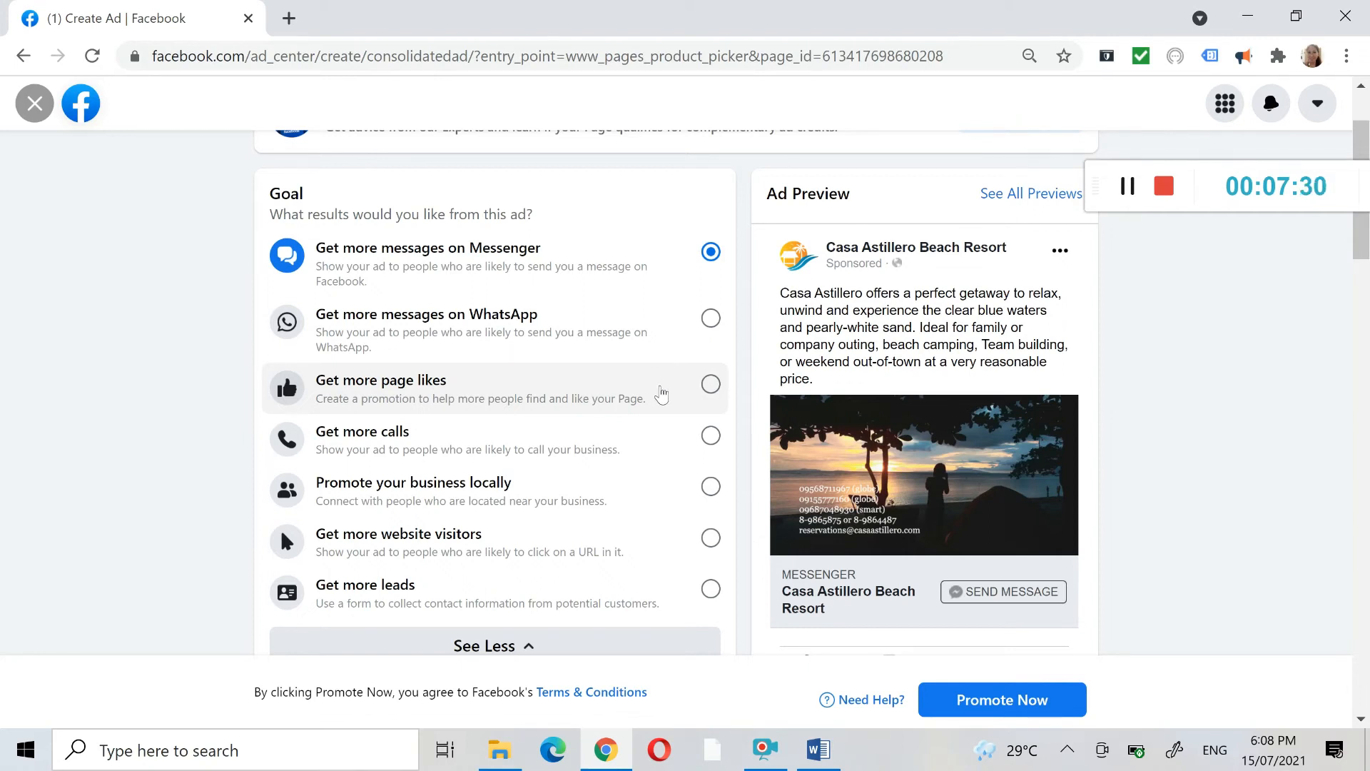
- Try the page likes, website visitors and leads goals, and set the ad's goal to Get more page likes
left_click(648, 396)
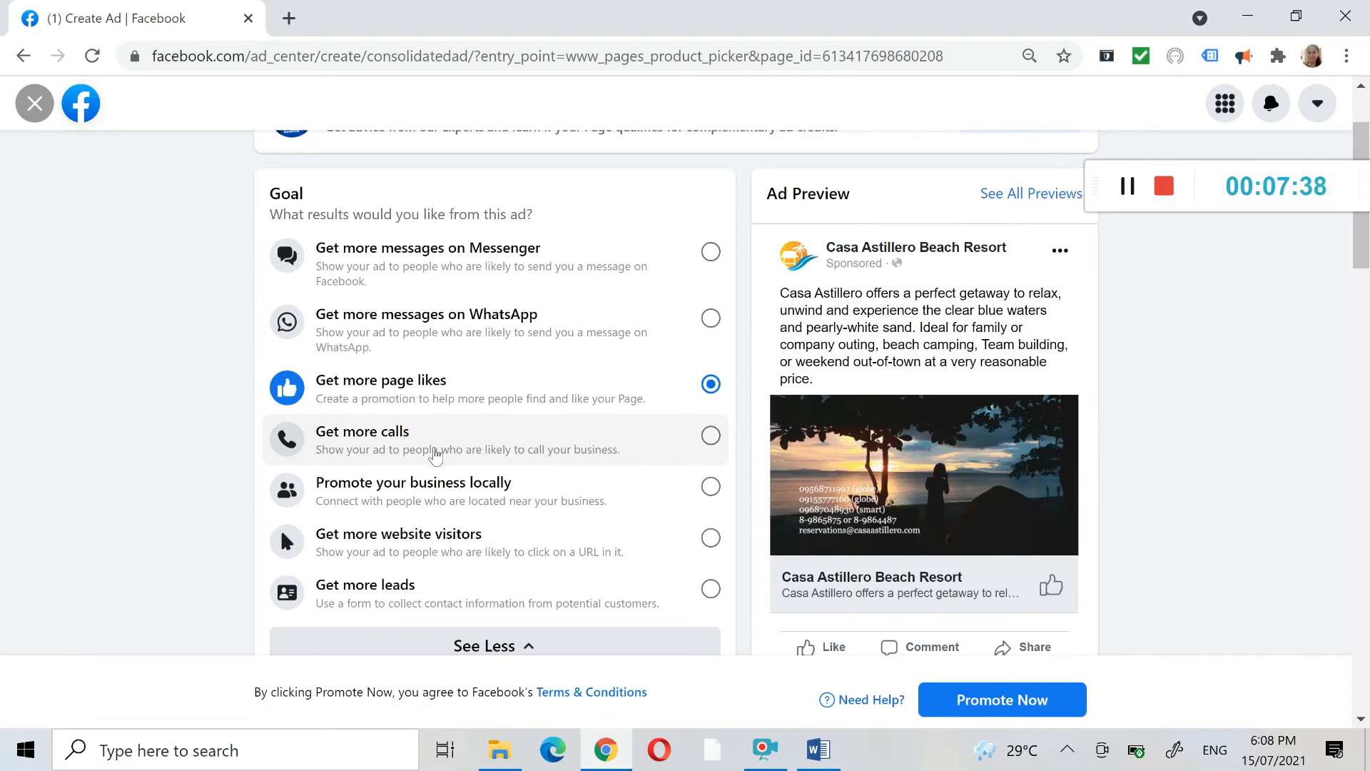
left_click(509, 499)
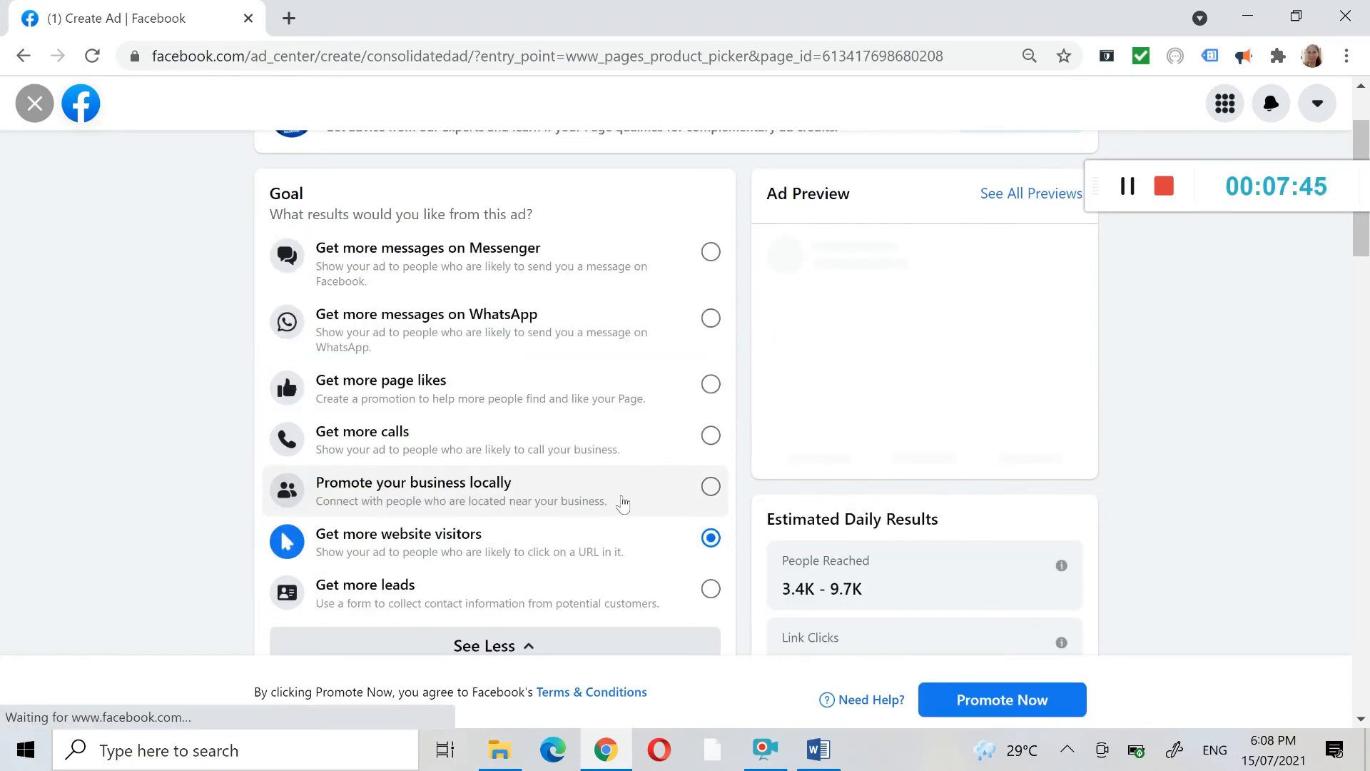
left_click(586, 607)
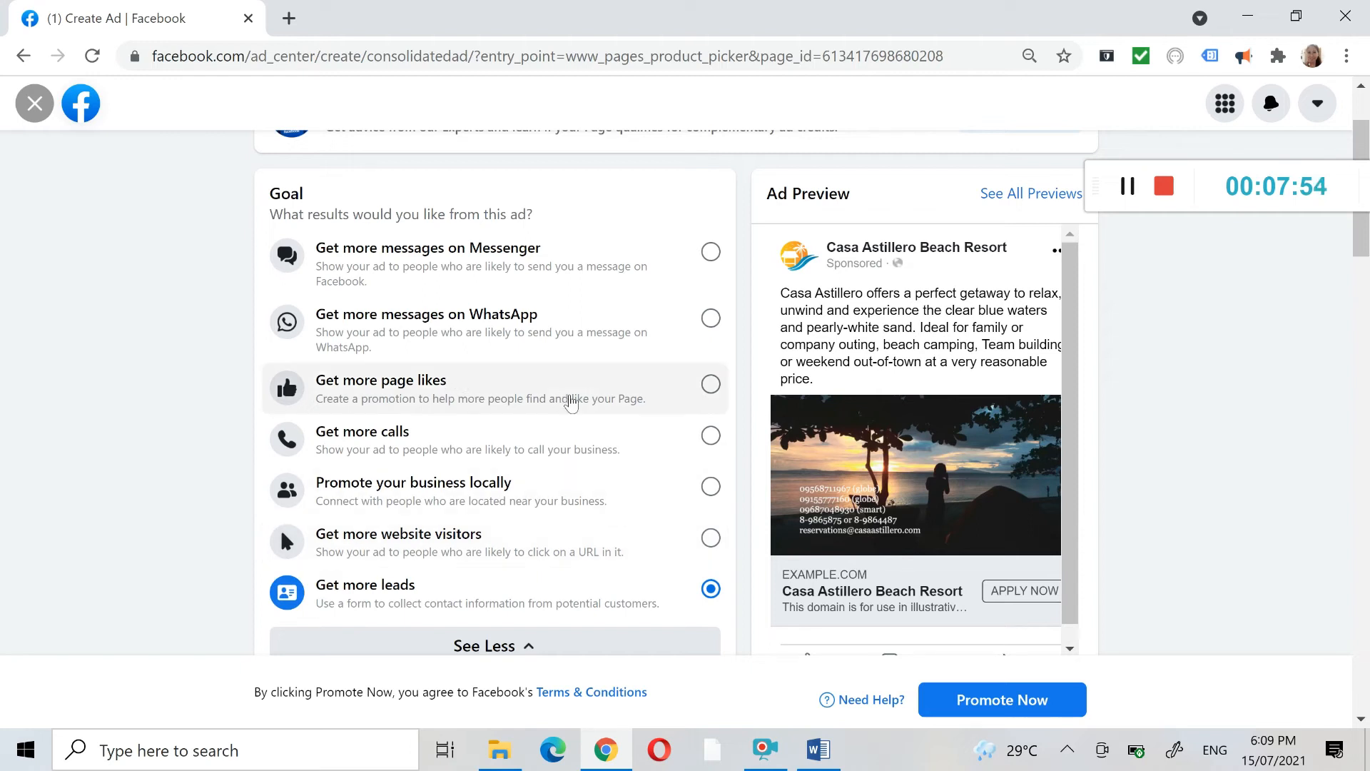
left_click(573, 402)
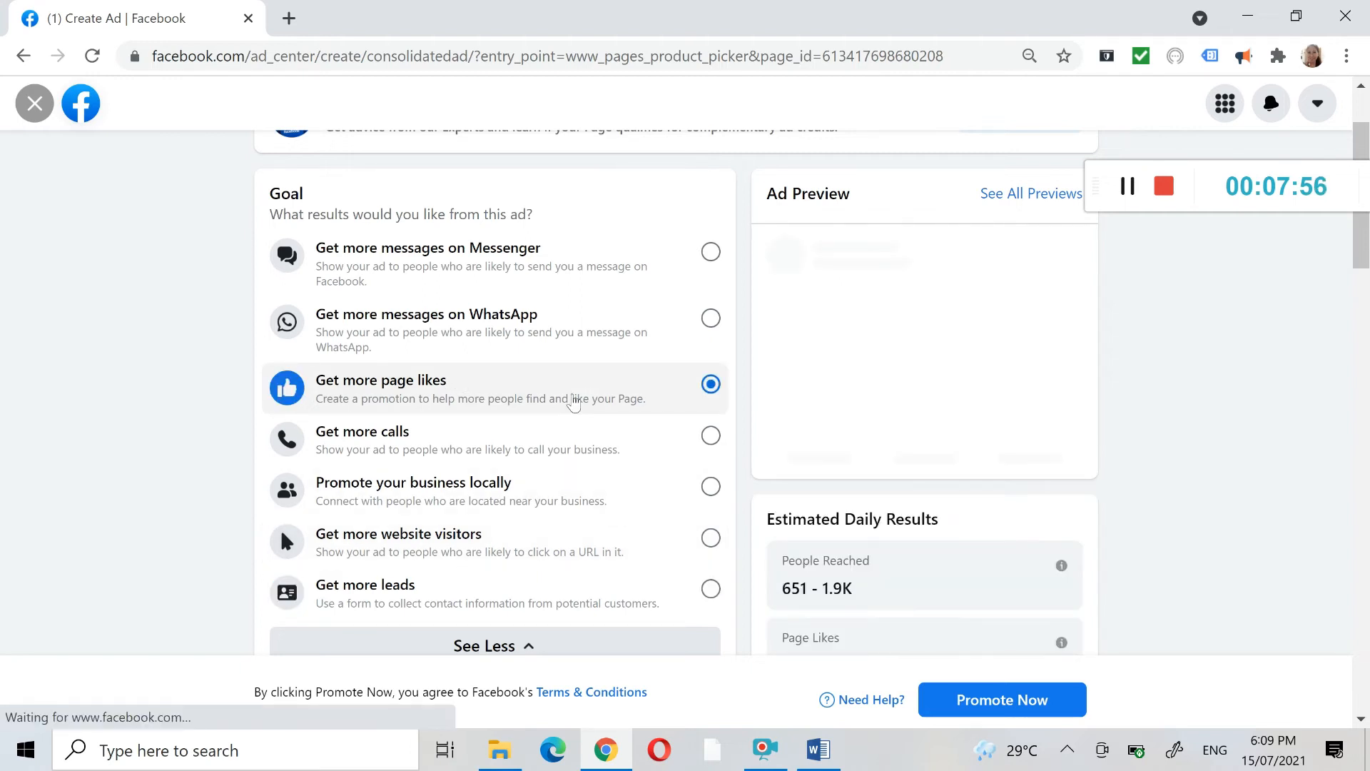
- Review the new ad's creative, special ad category, audience, duration and daily budget sections
scroll(591, 399, "down", 2)
scroll(593, 402, "down", 12)
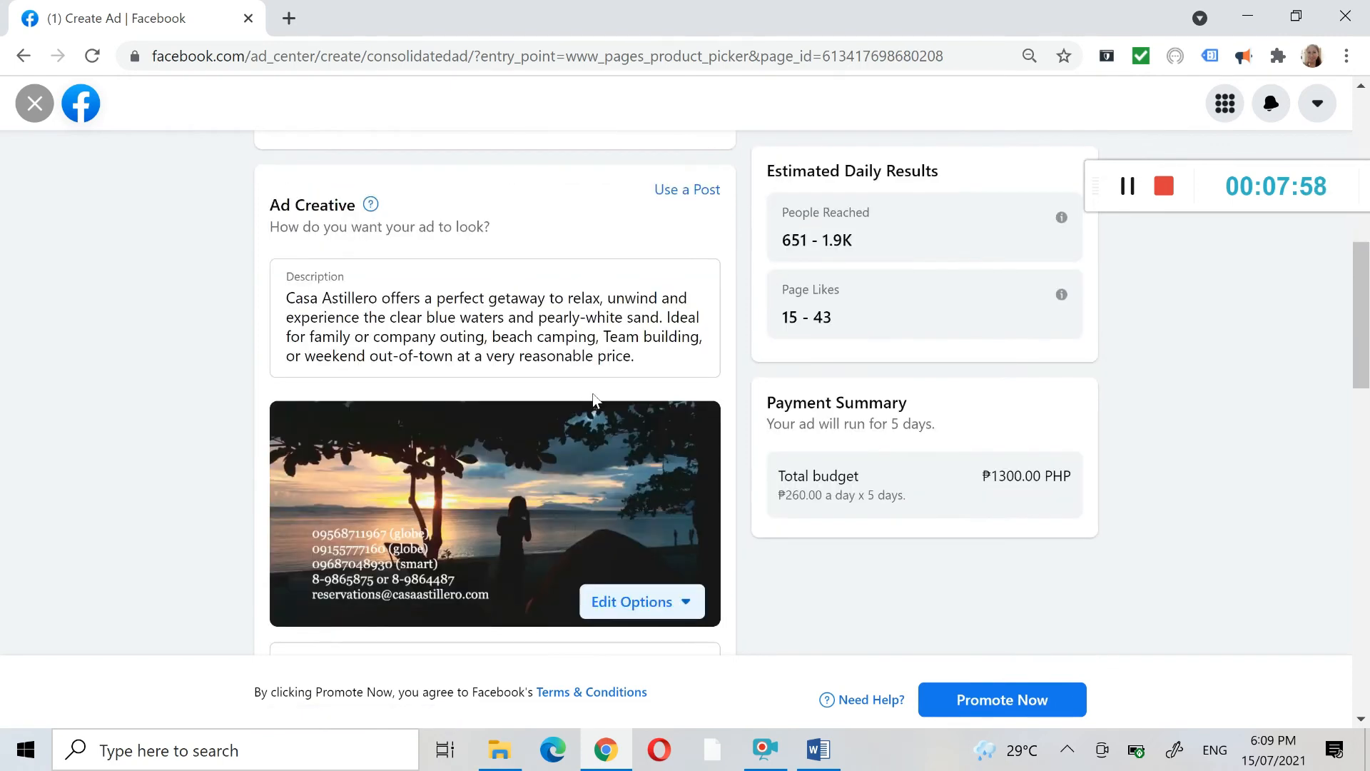
scroll(594, 399, "down", 3)
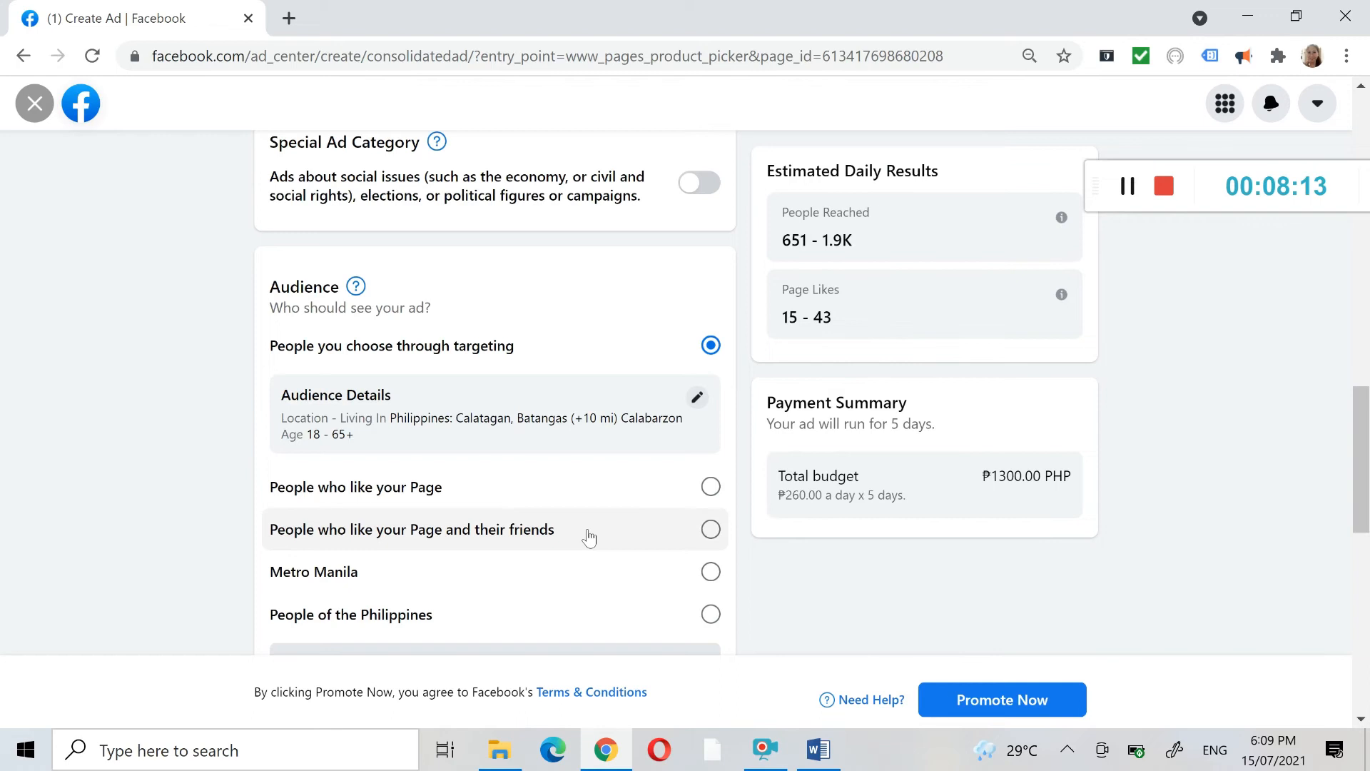
scroll(621, 514, "down", 5)
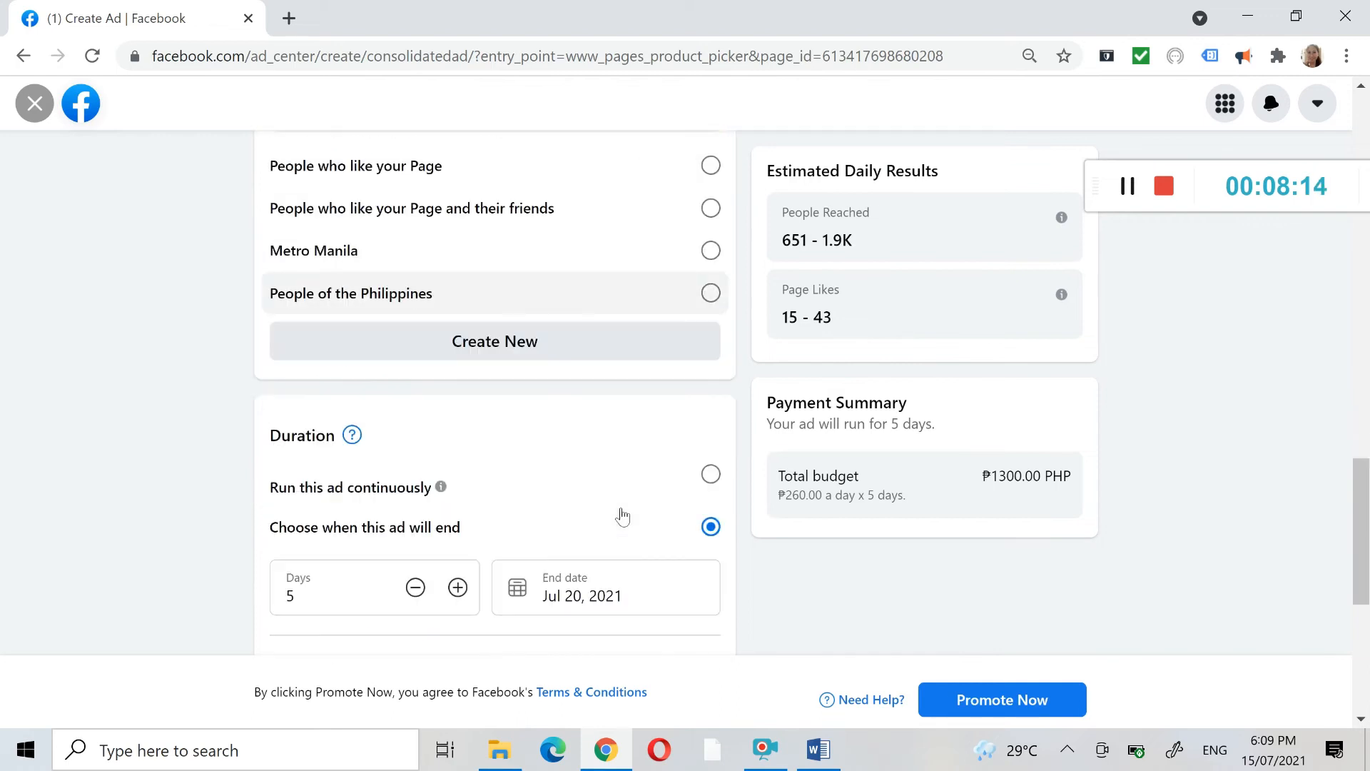
scroll(621, 513, "down", 2)
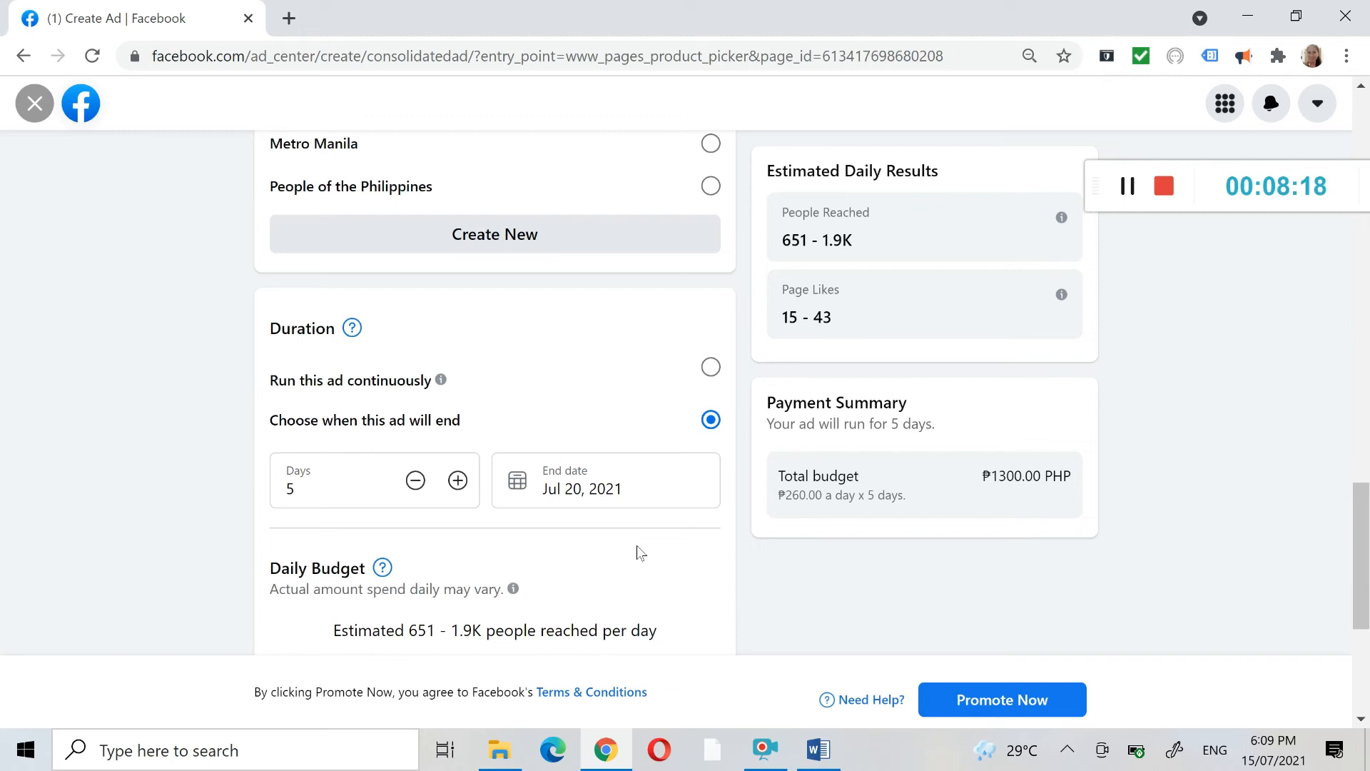
scroll(575, 438, "up", 3)
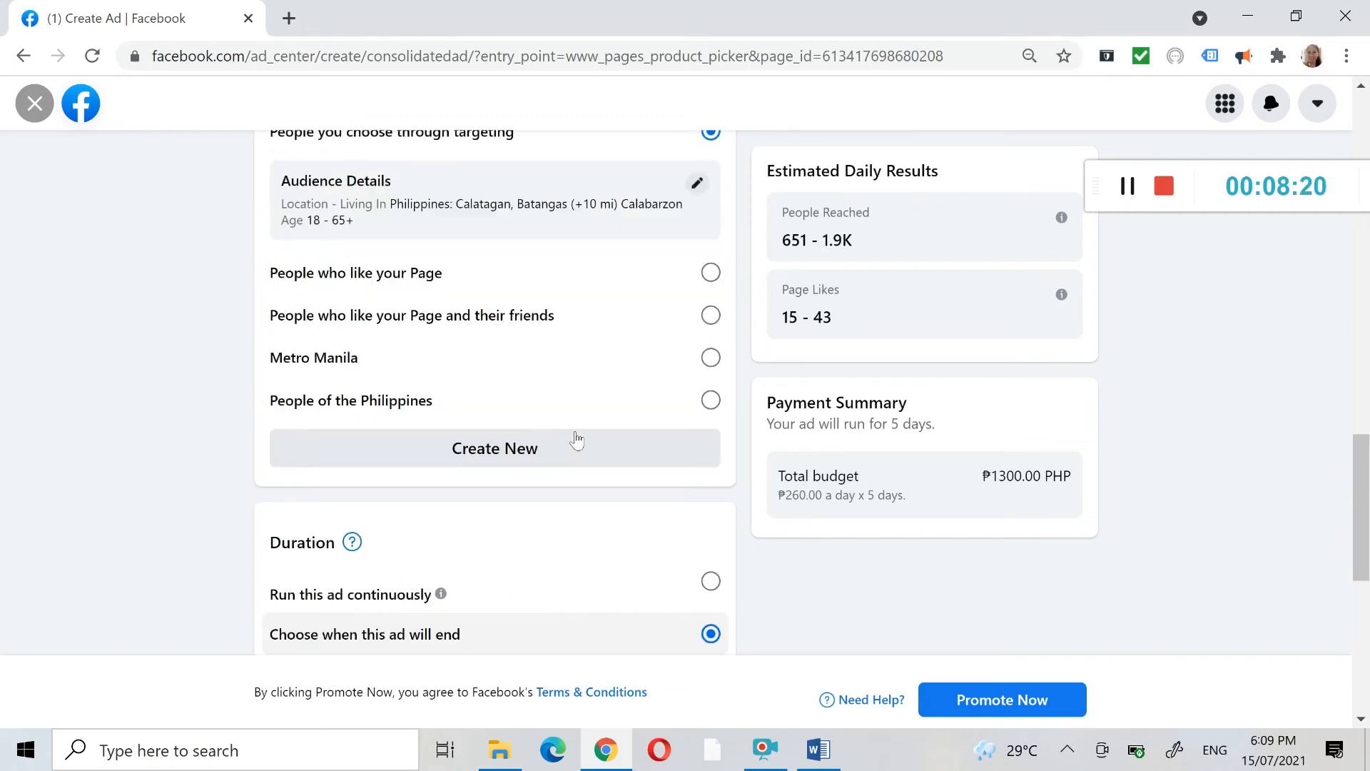
scroll(577, 441, "up", 3)
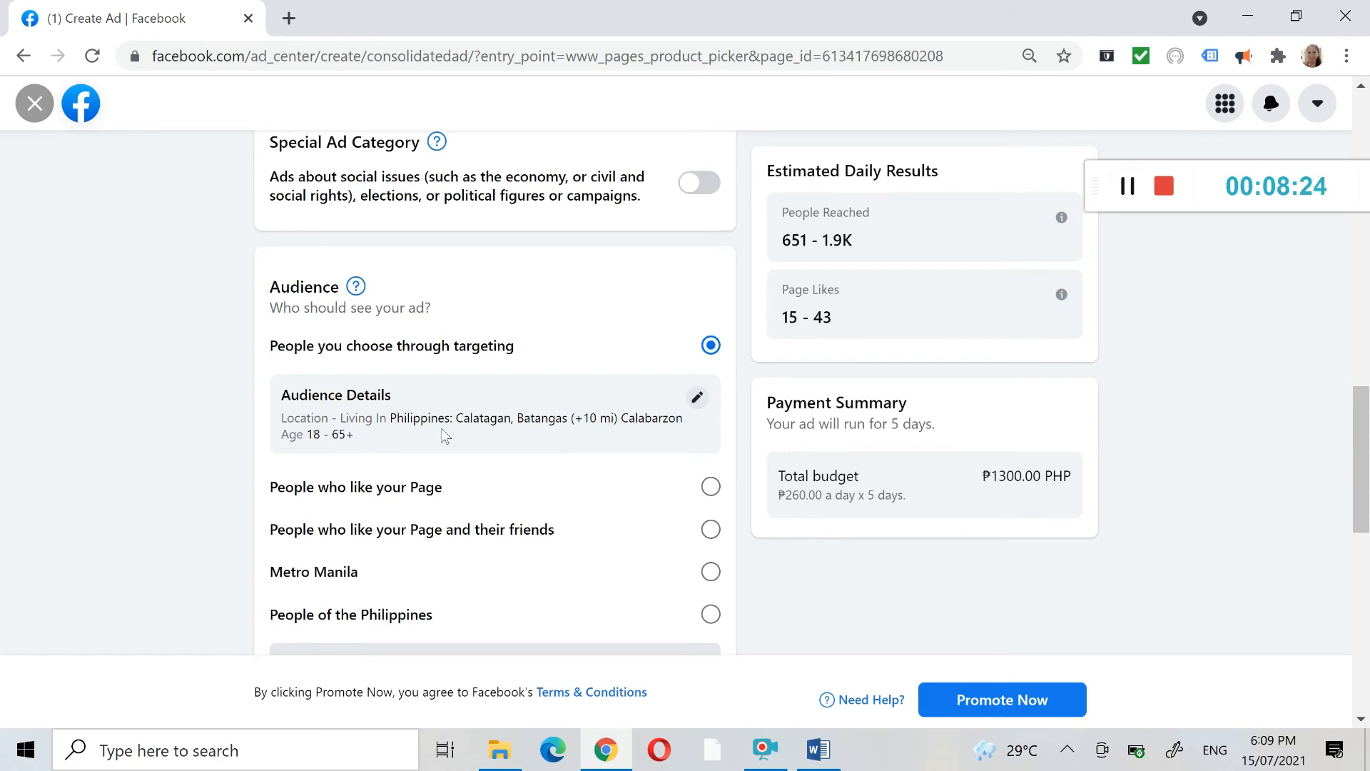
- Replace the targeted audience's Calatagan location with Quezon City, Metro Manila, Philippines, and save the audience
left_click(697, 398)
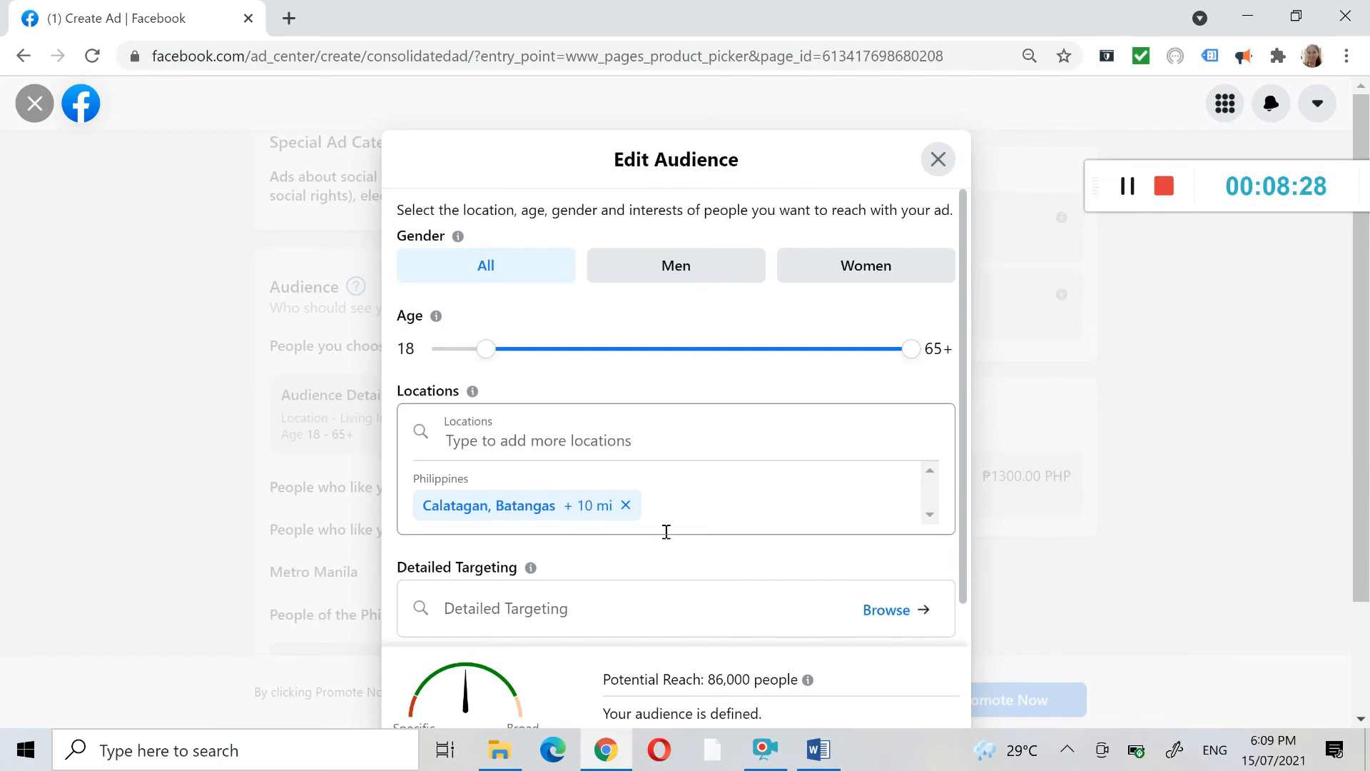
left_click(626, 506)
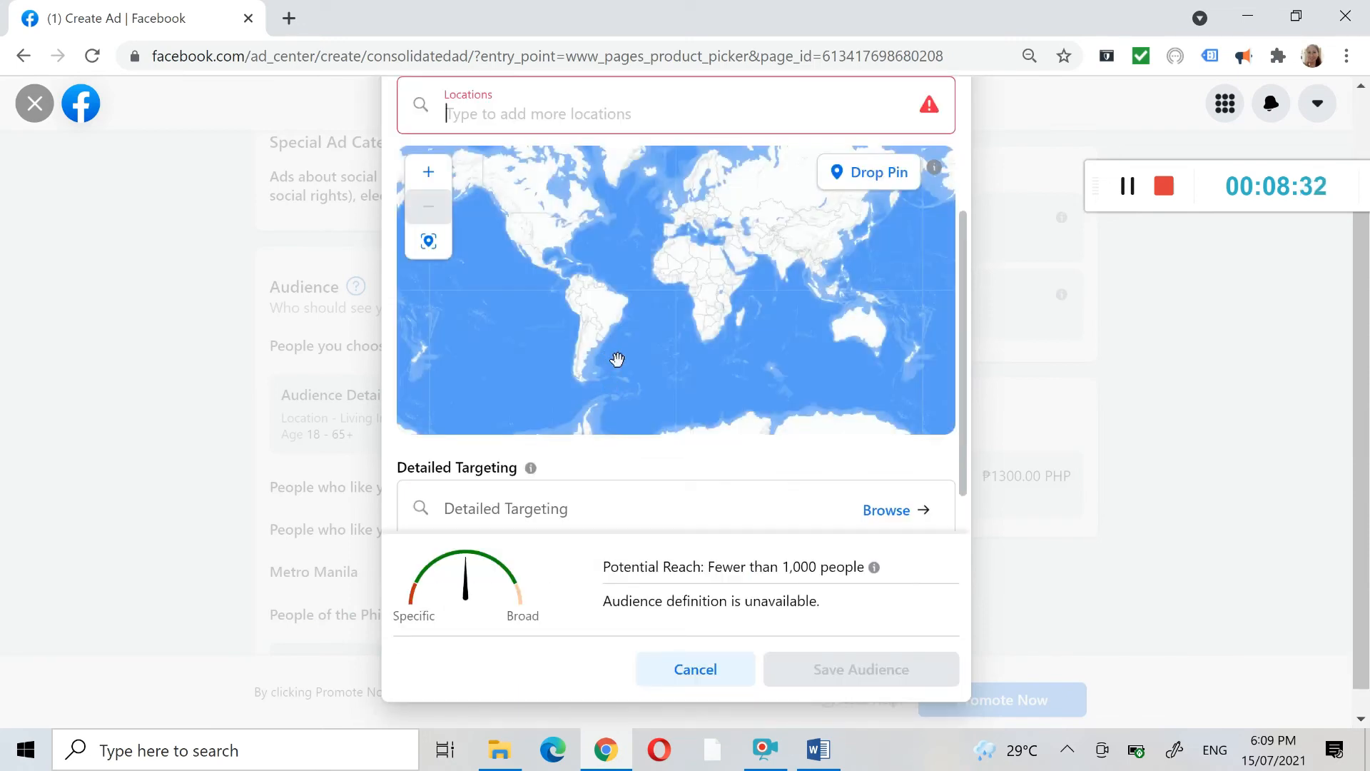
type("quezon")
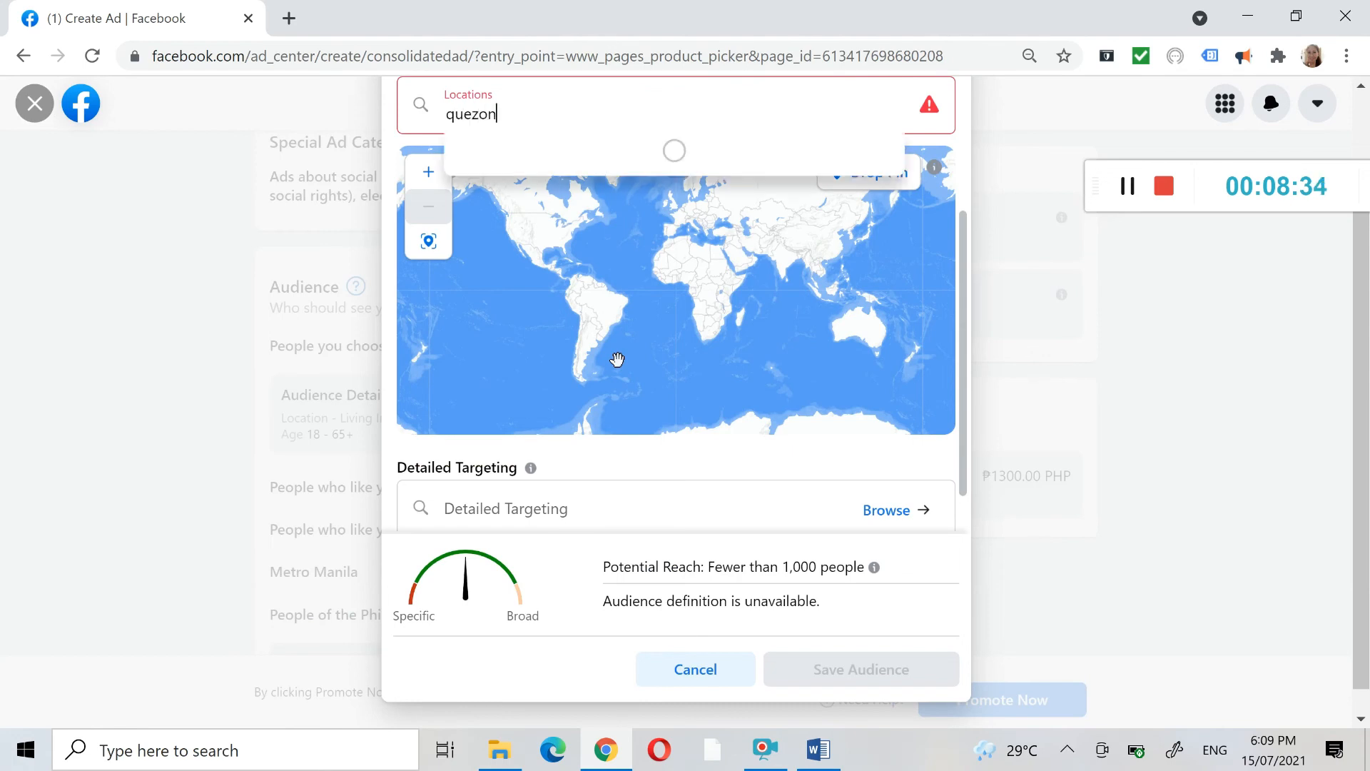
key("Down")
key("Return")
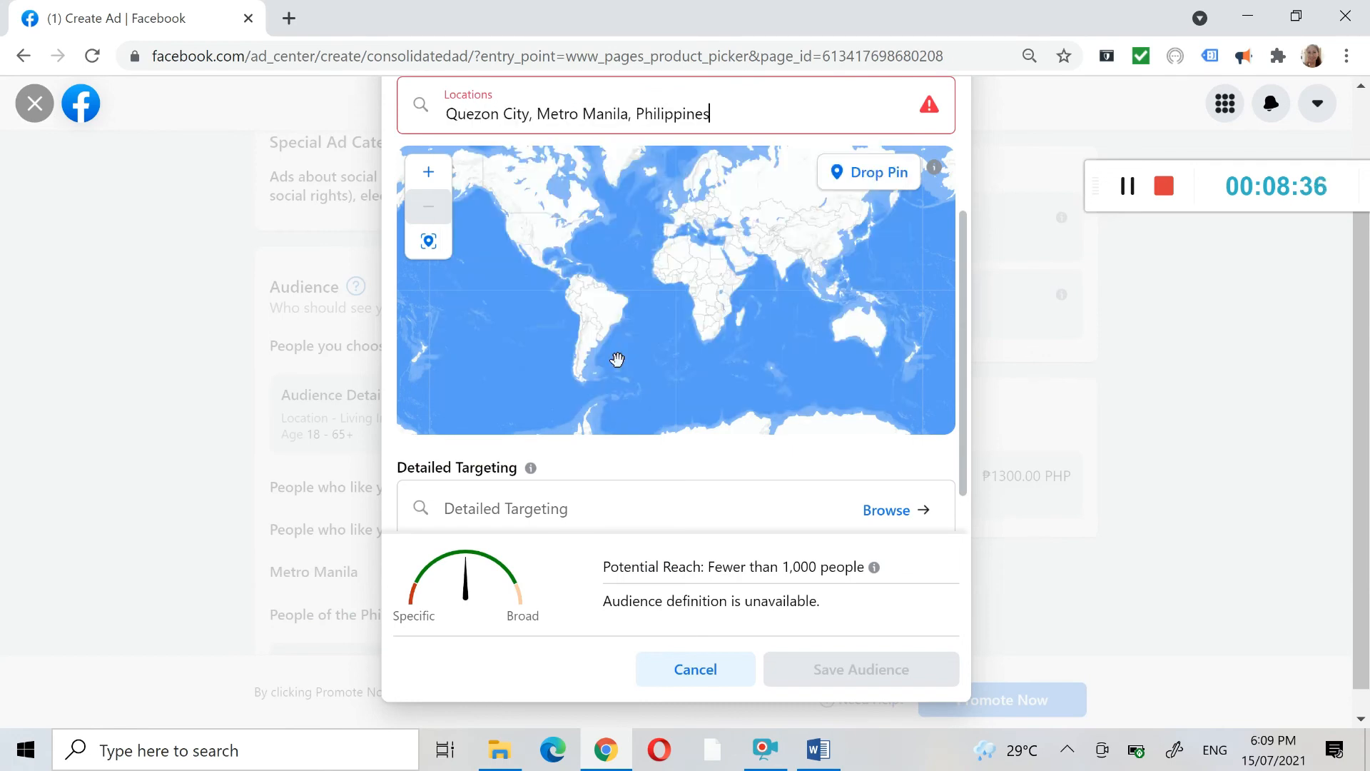
left_click(835, 679)
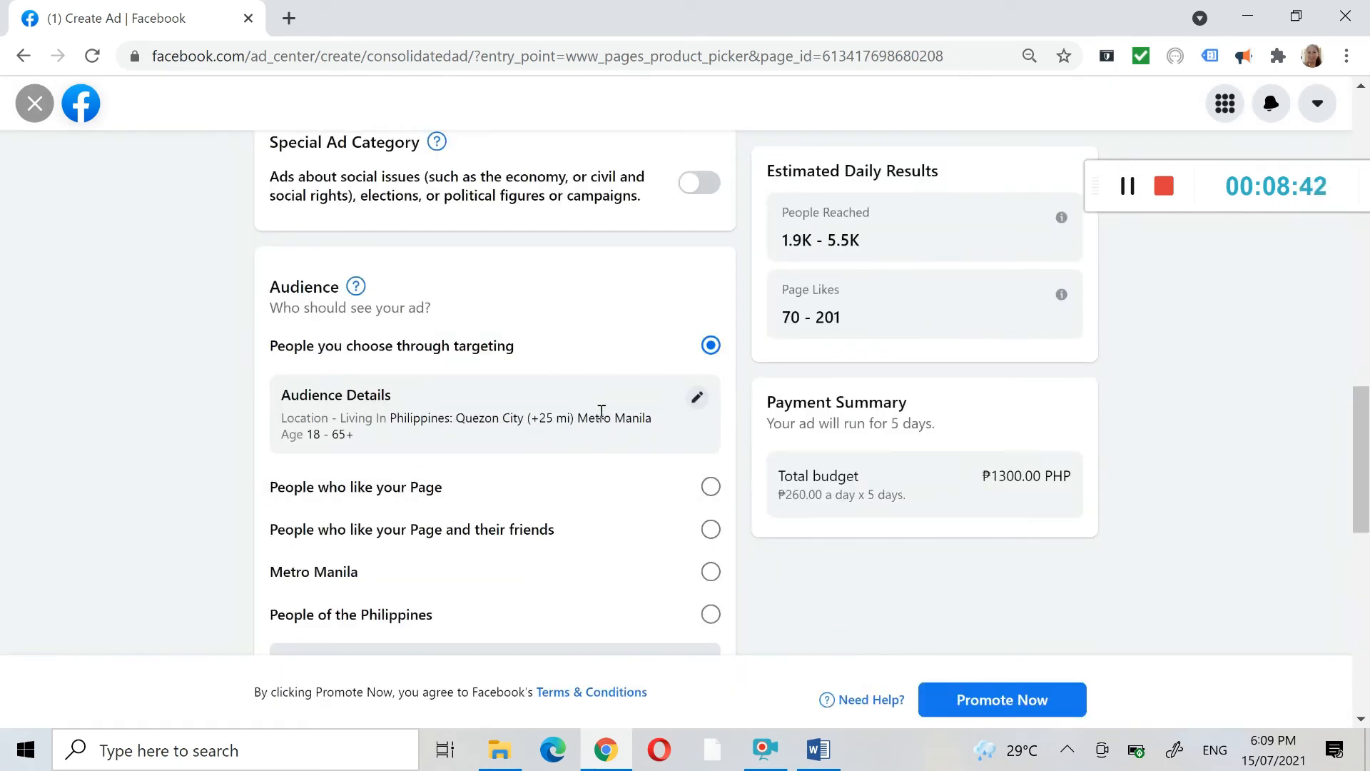
- Review the ad's audience options, estimated daily results, duration, daily budget and total budget in the payment summary
scroll(661, 444, "down", 1)
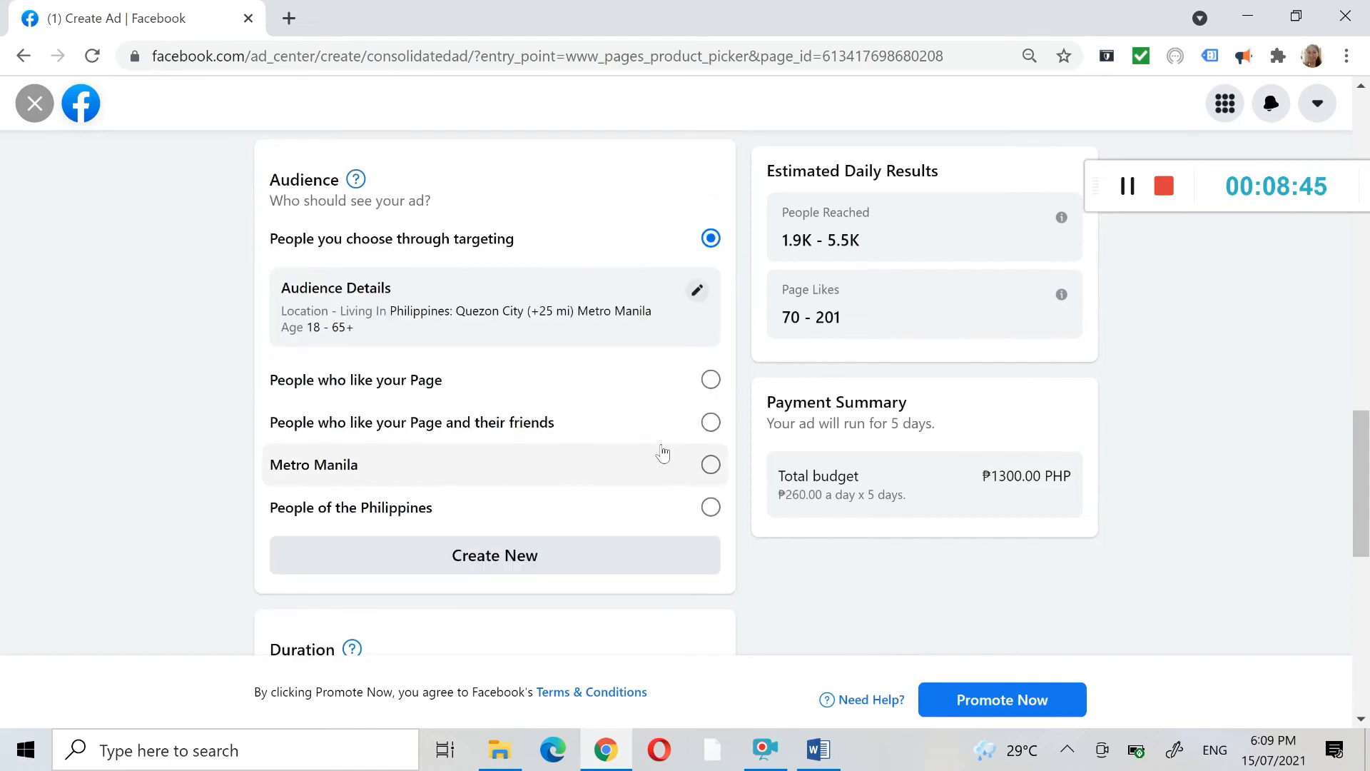
scroll(662, 452, "up", 1)
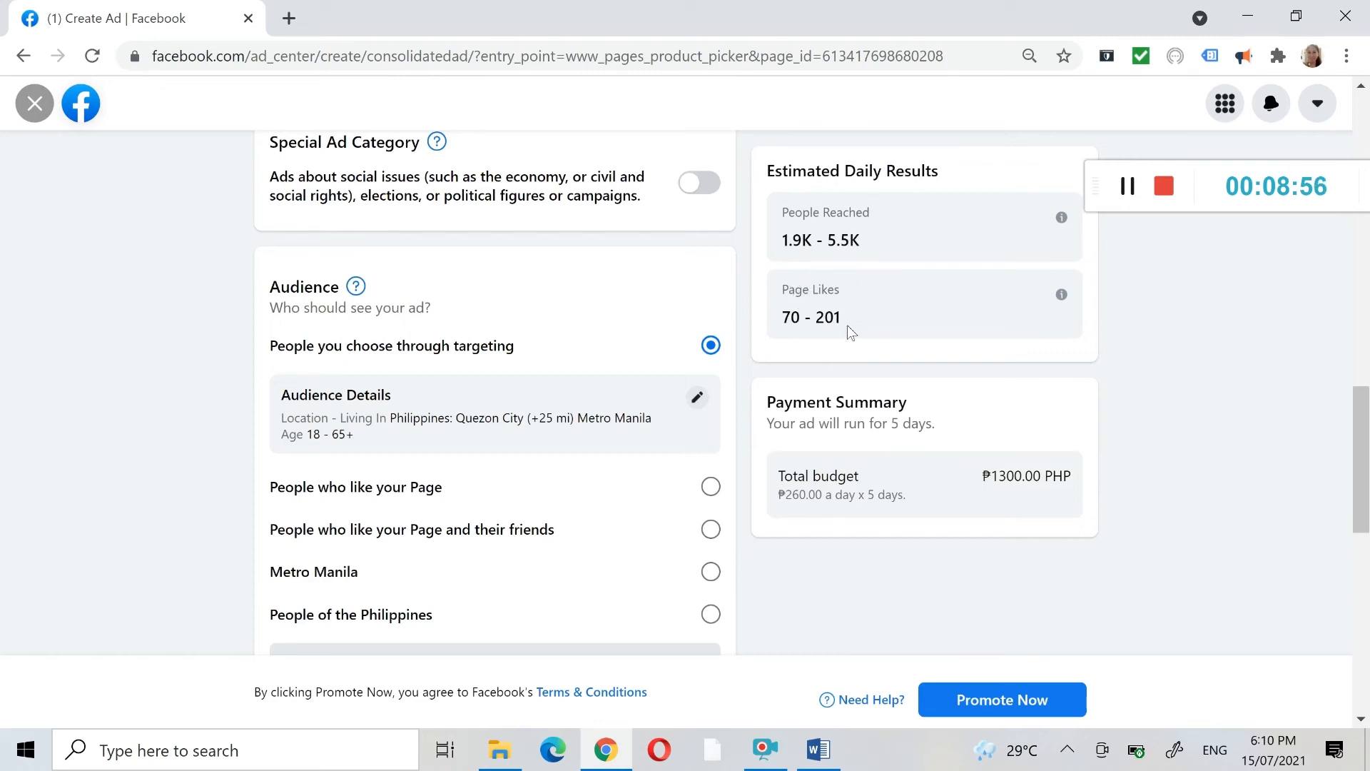
left_click_drag(1366, 413, 1367, 531)
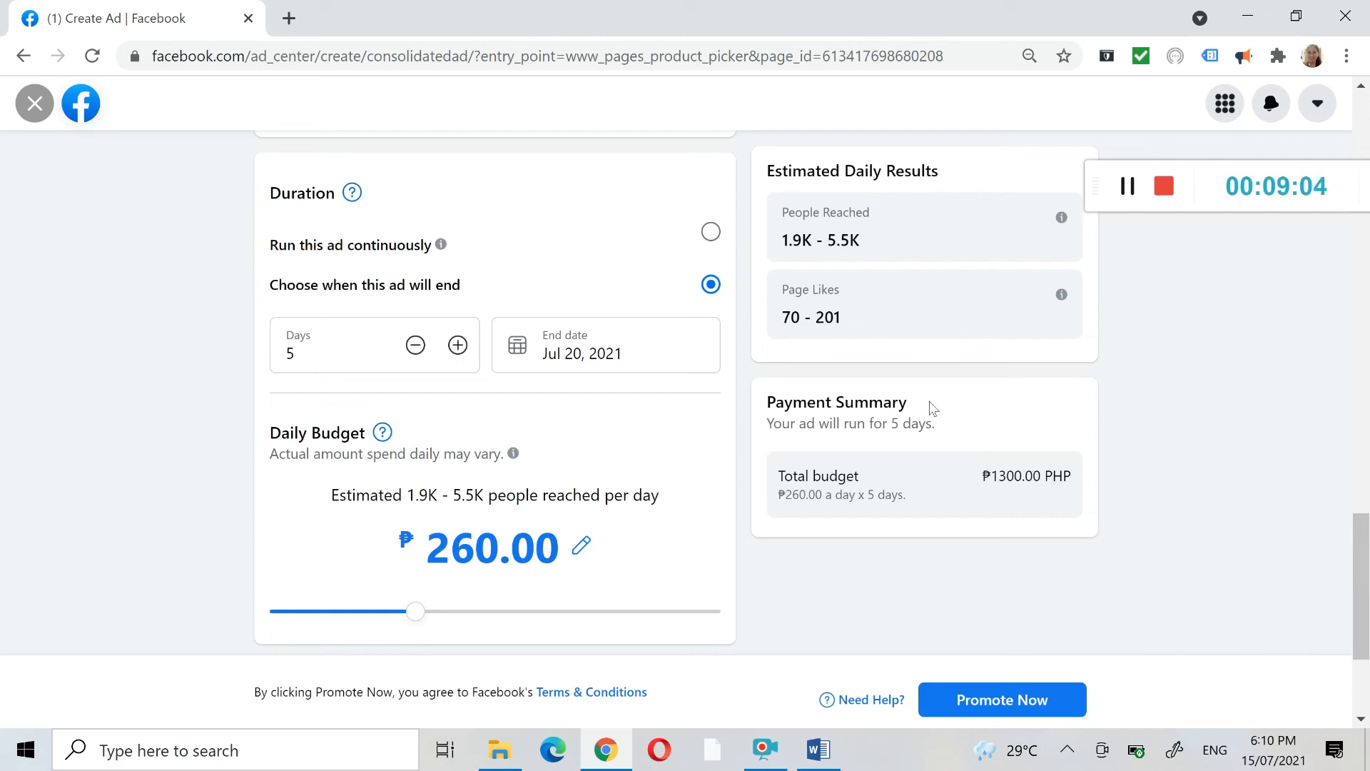
left_click_drag(992, 476, 1050, 465)
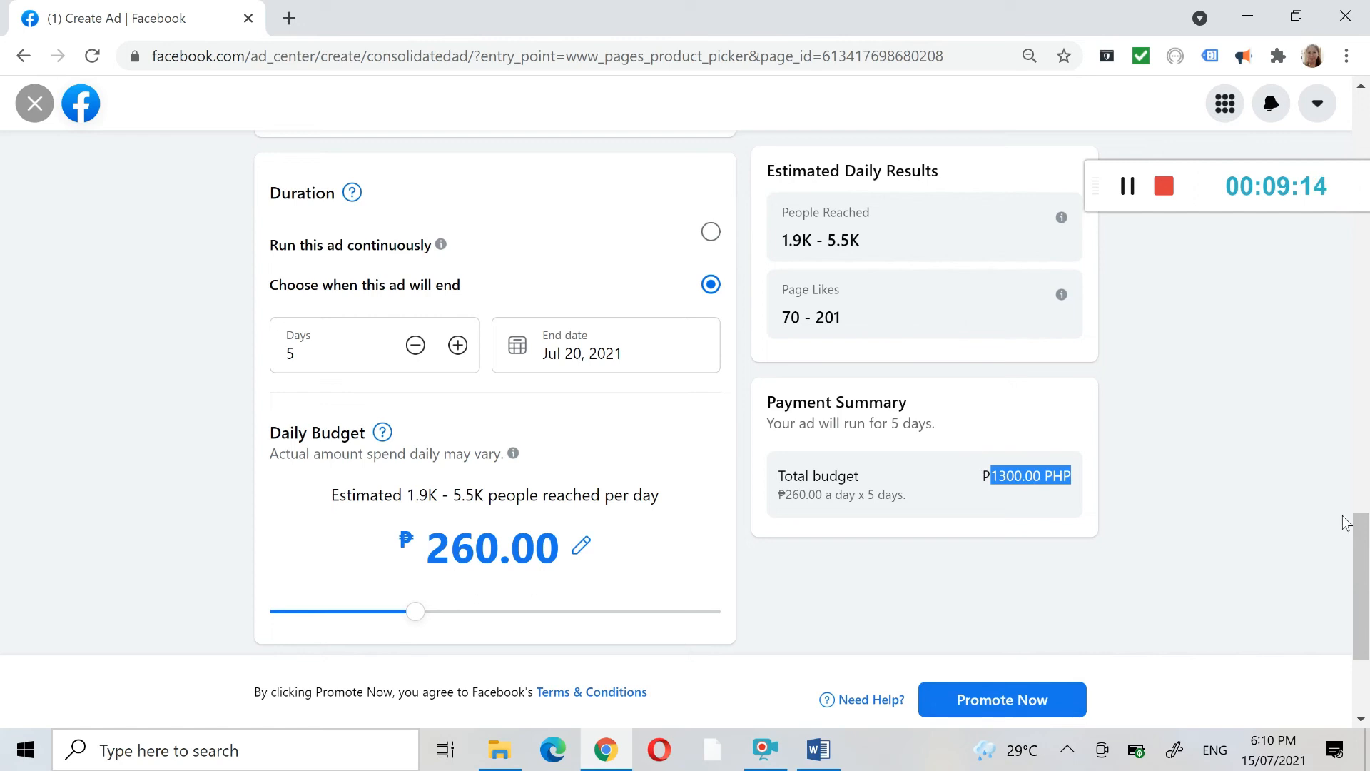
left_click_drag(1364, 570, 1366, 207)
left_click_drag(1364, 284, 1364, 228)
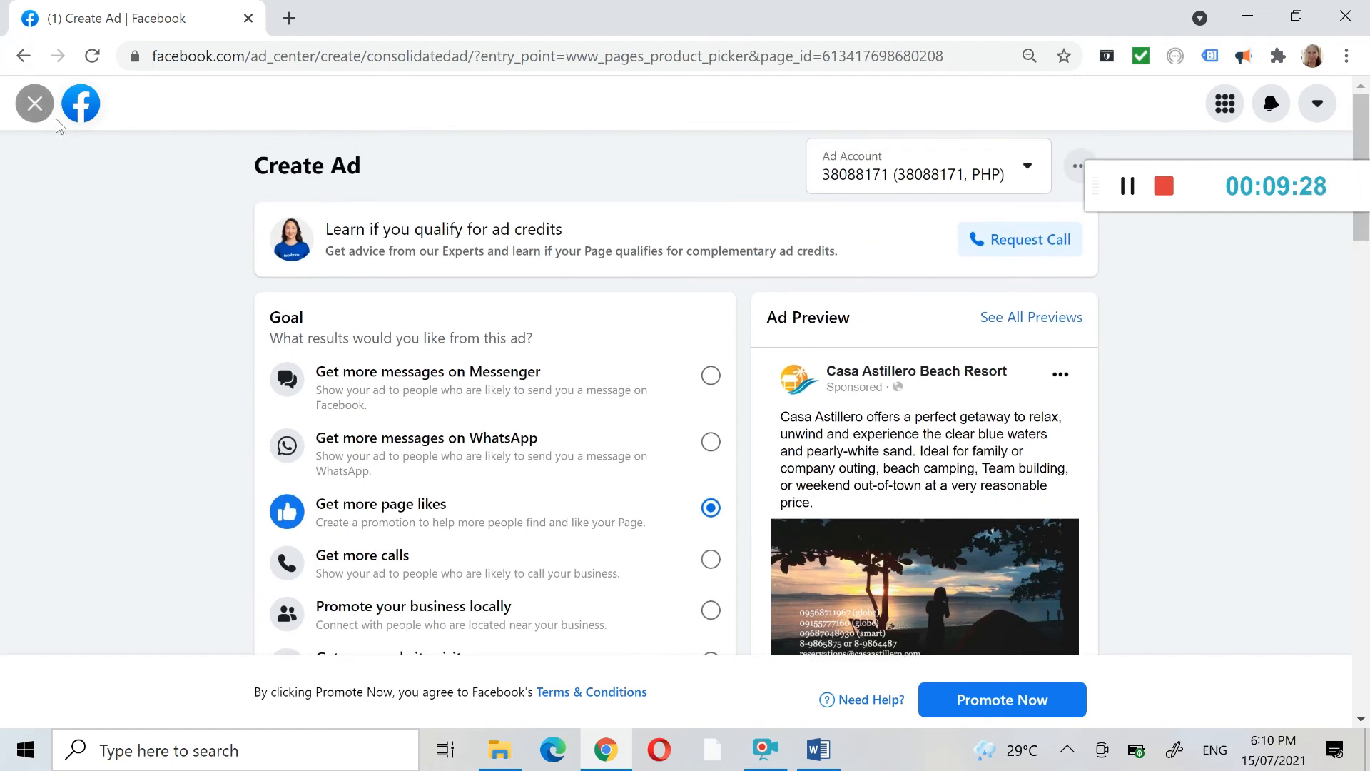
- Leave the ad setup, discarding its changes, and open the Page's Insights
left_click(23, 55)
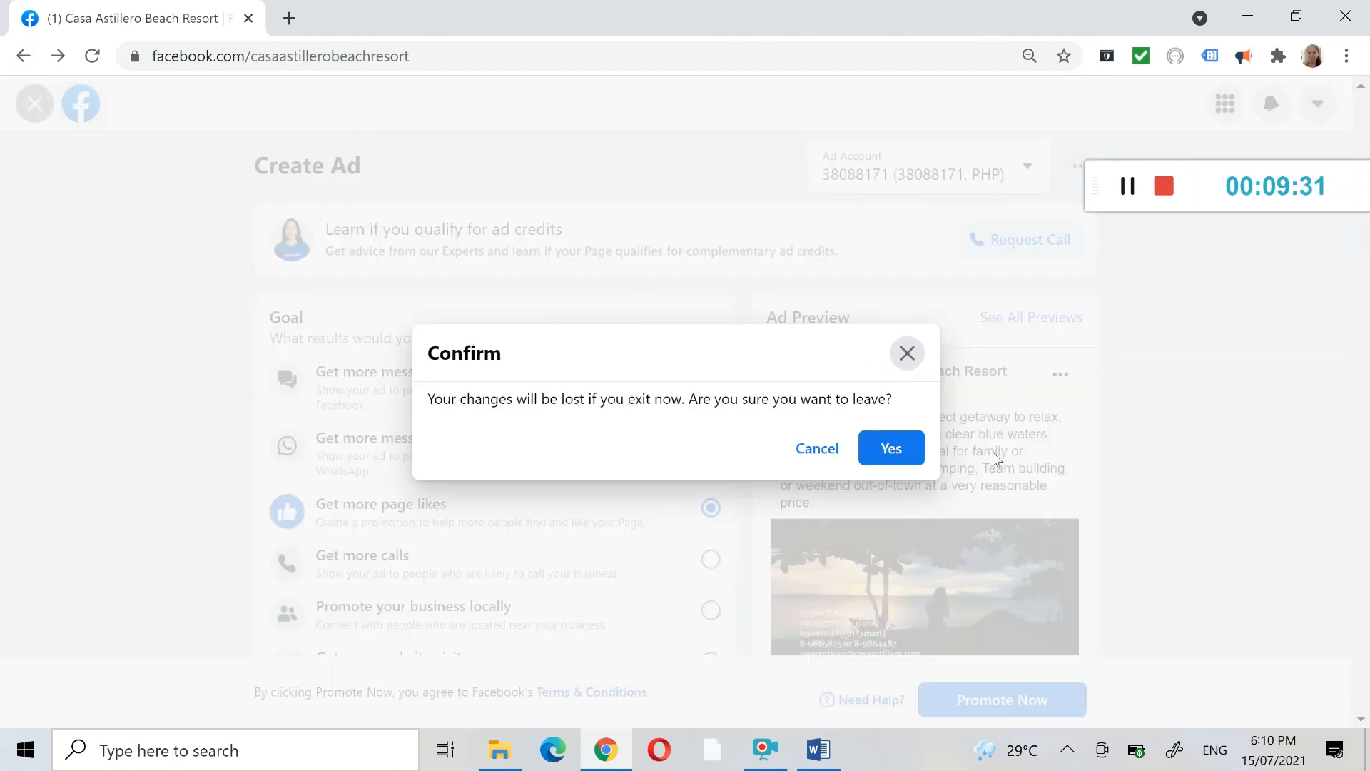
left_click(880, 452)
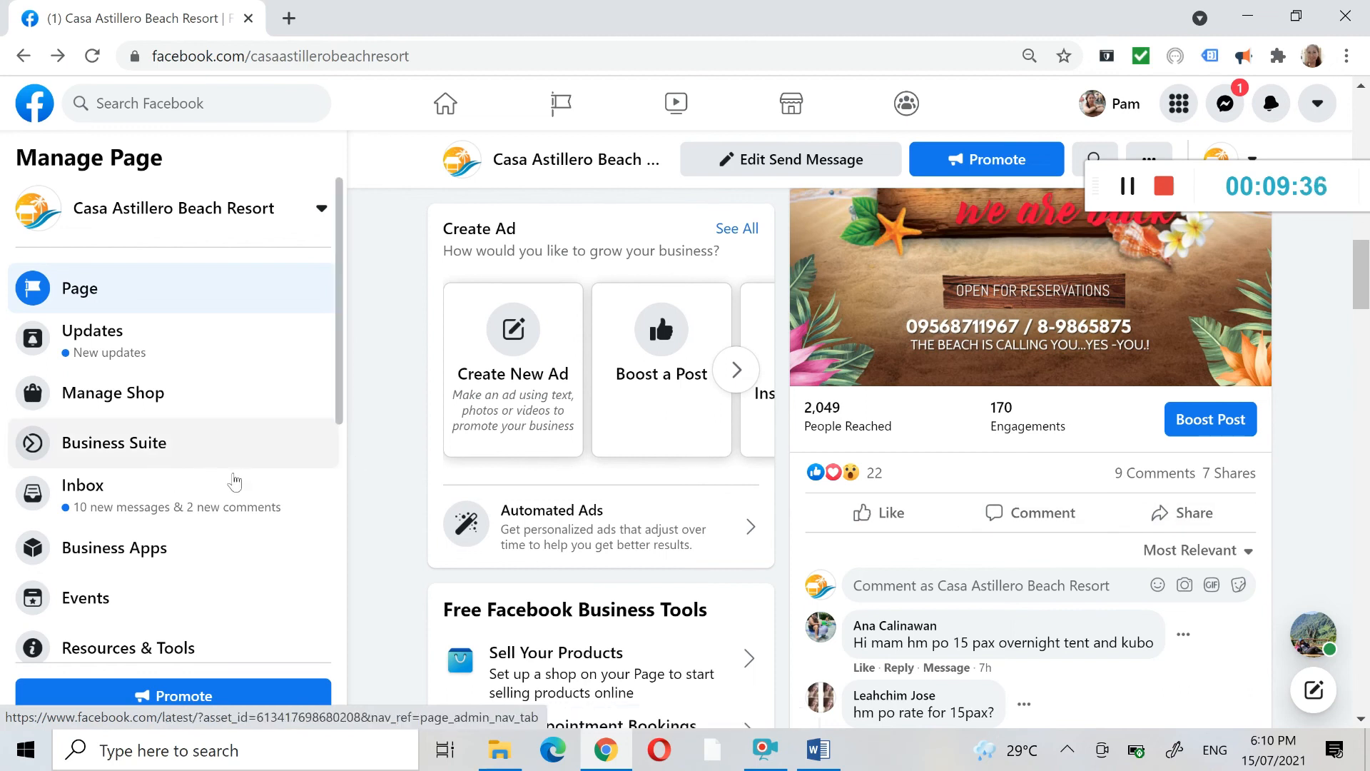
scroll(334, 393, "down", 1)
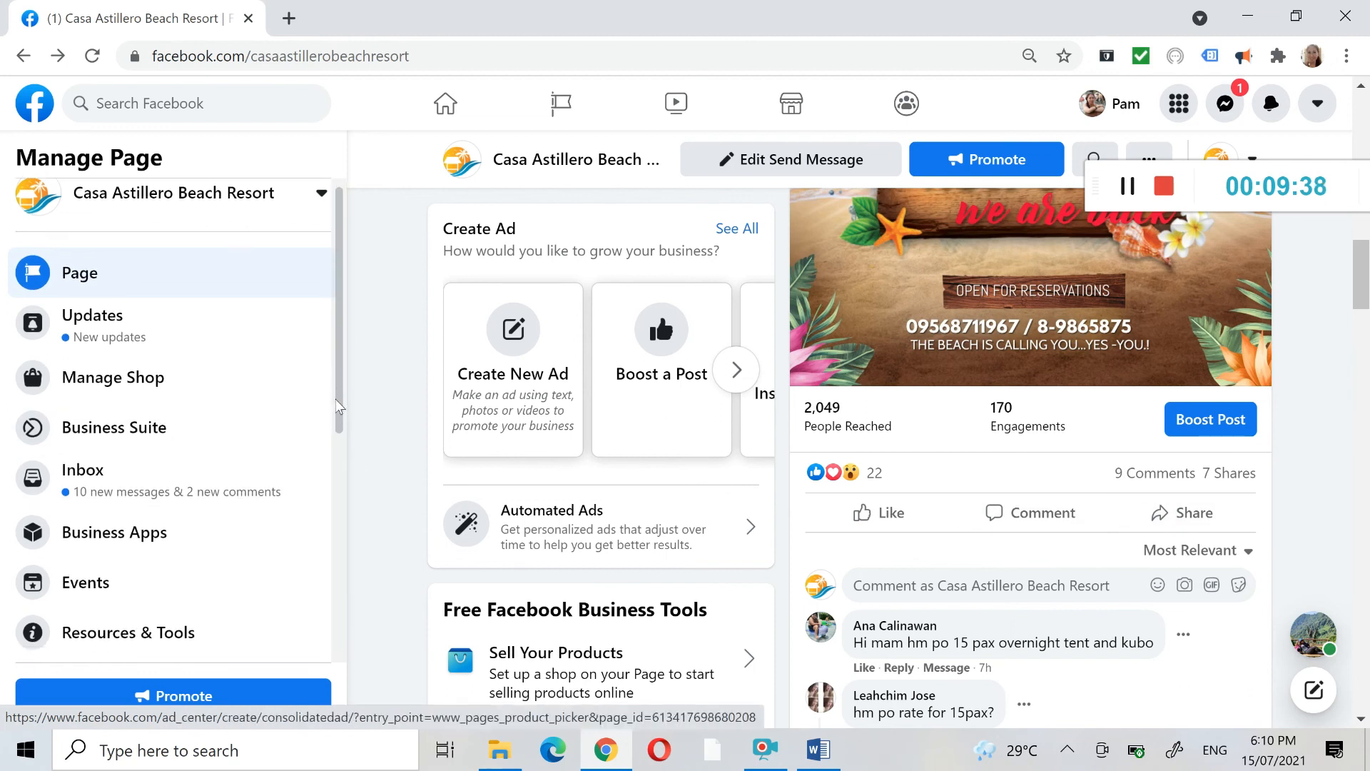
left_click_drag(336, 400, 345, 560)
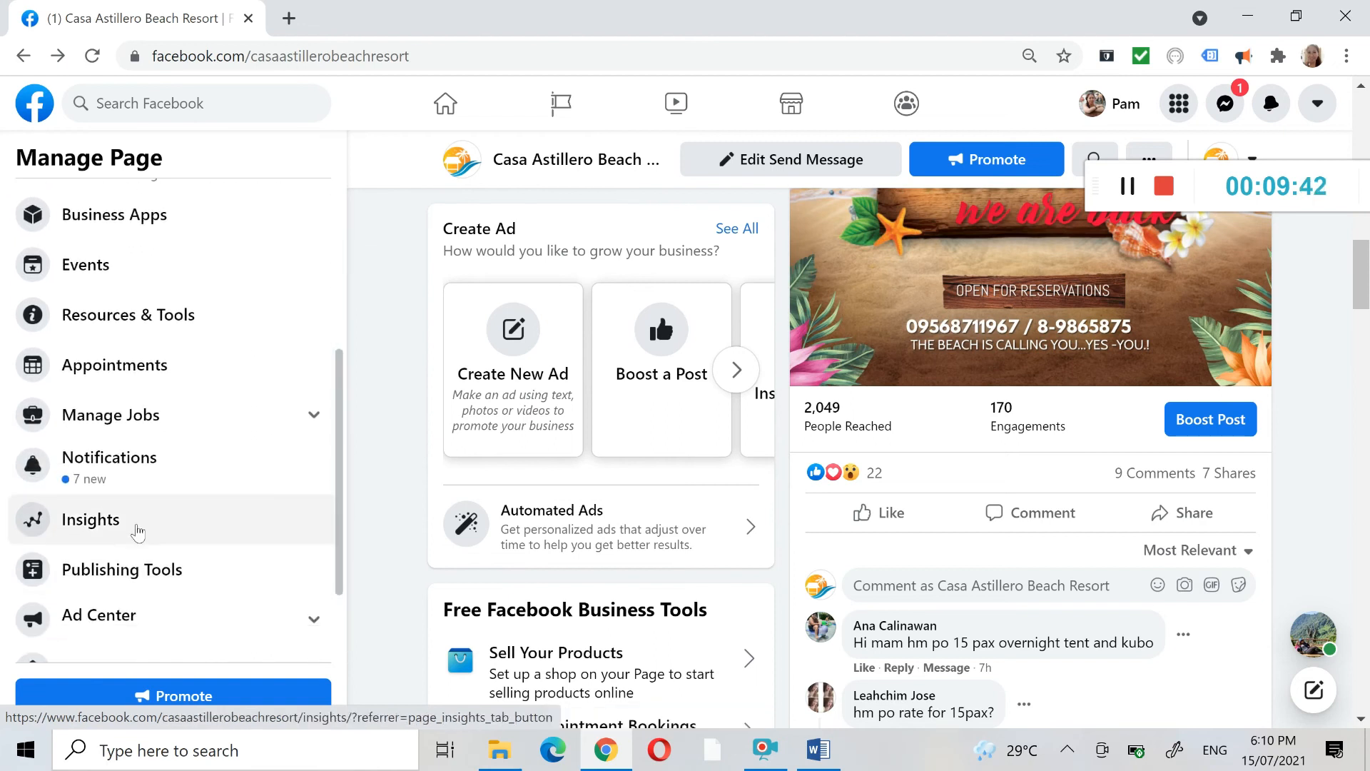
left_click(139, 527)
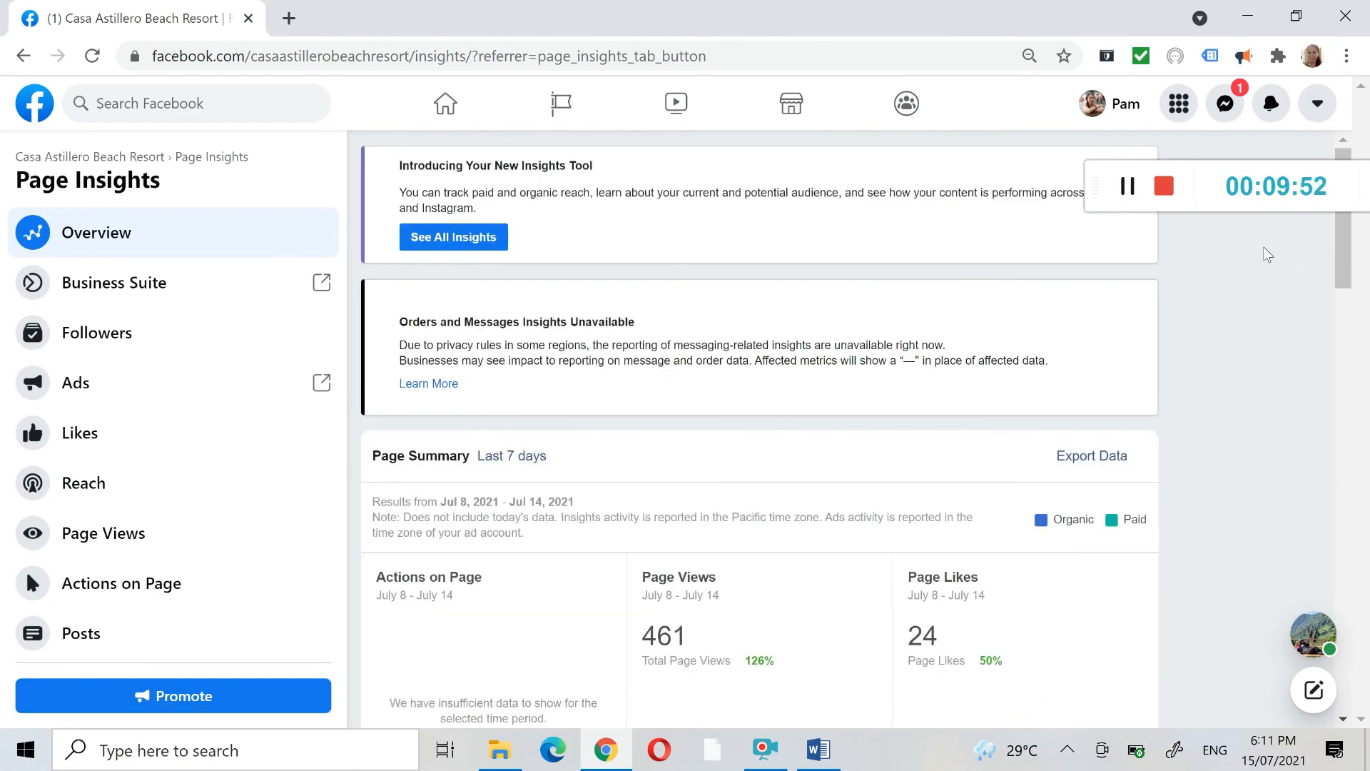
- Examine the Page Summary in Insights, including the daily page views, page likes, post reach, engagement and responsiveness figures
left_click_drag(1348, 253, 1361, 346)
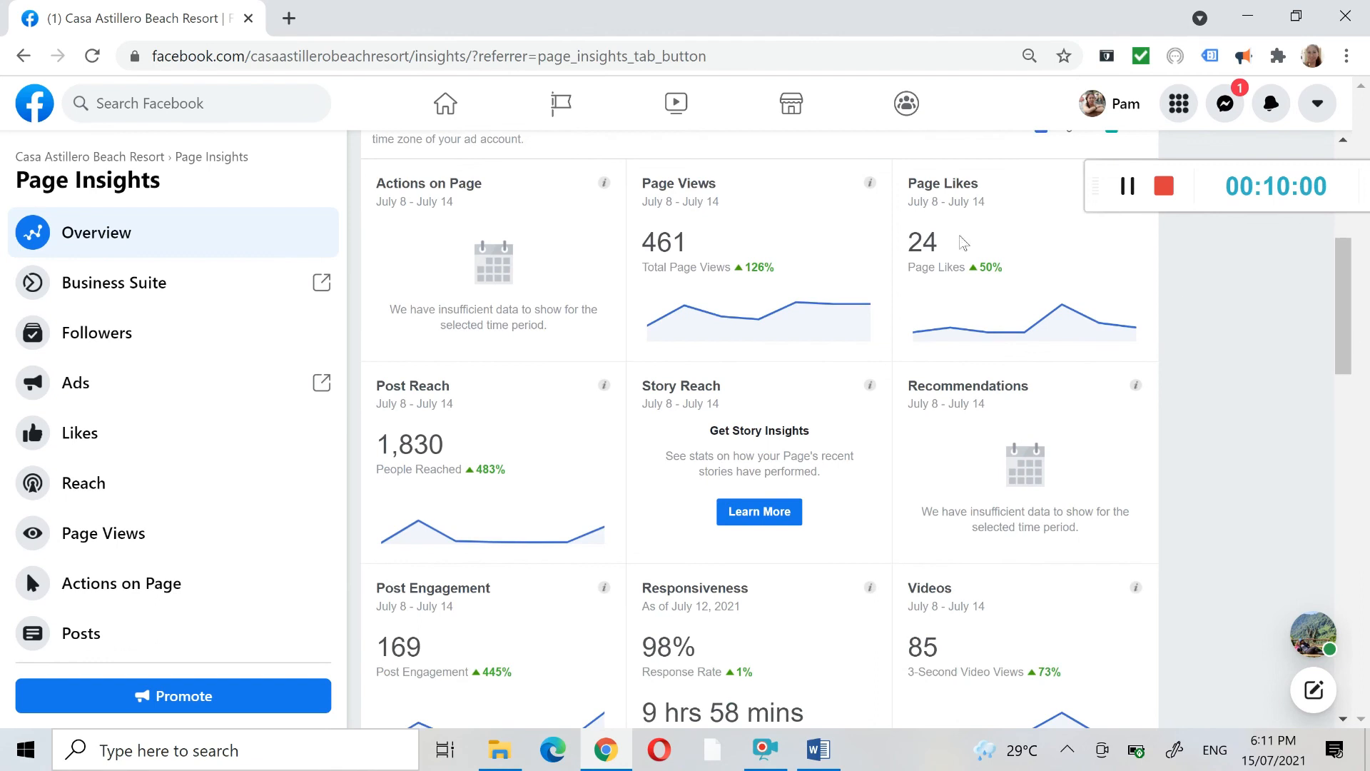
mouse_move(687, 327)
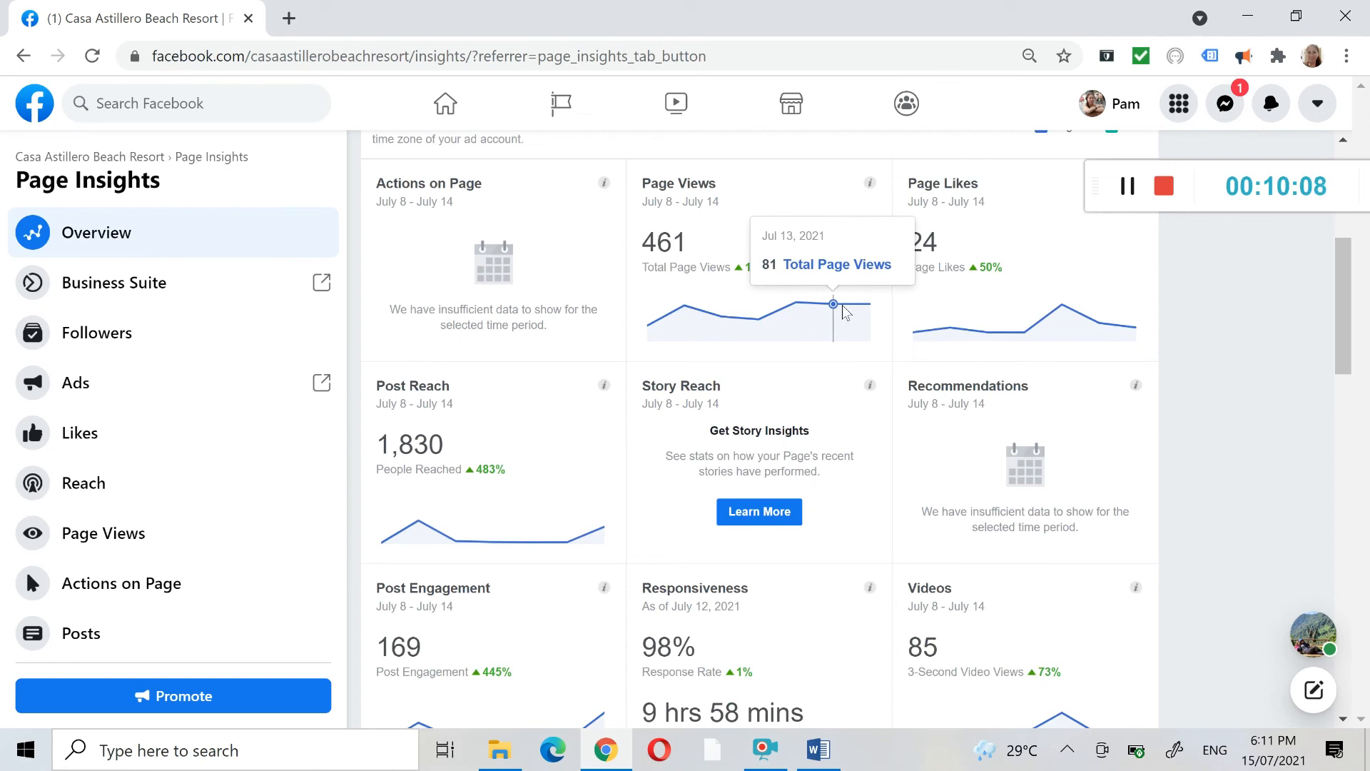
mouse_move(952, 330)
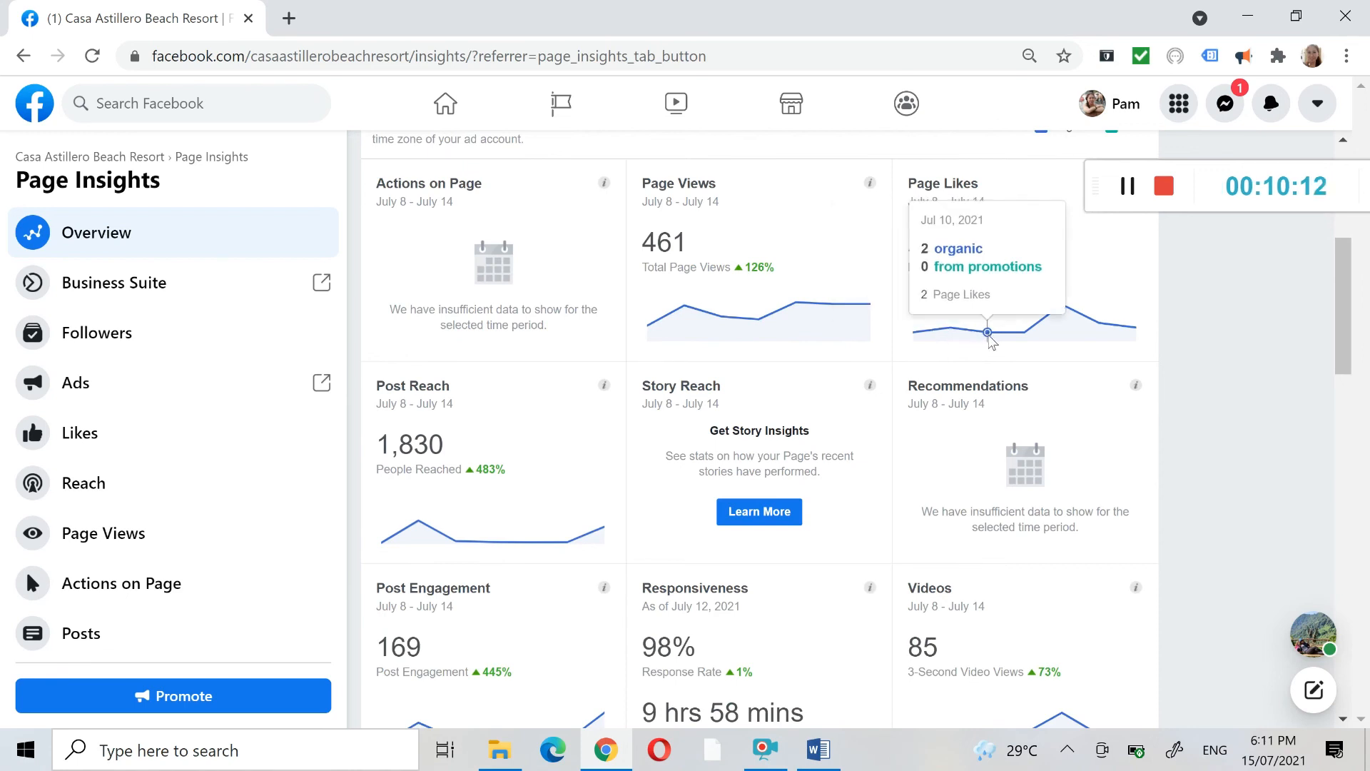
mouse_move(1025, 333)
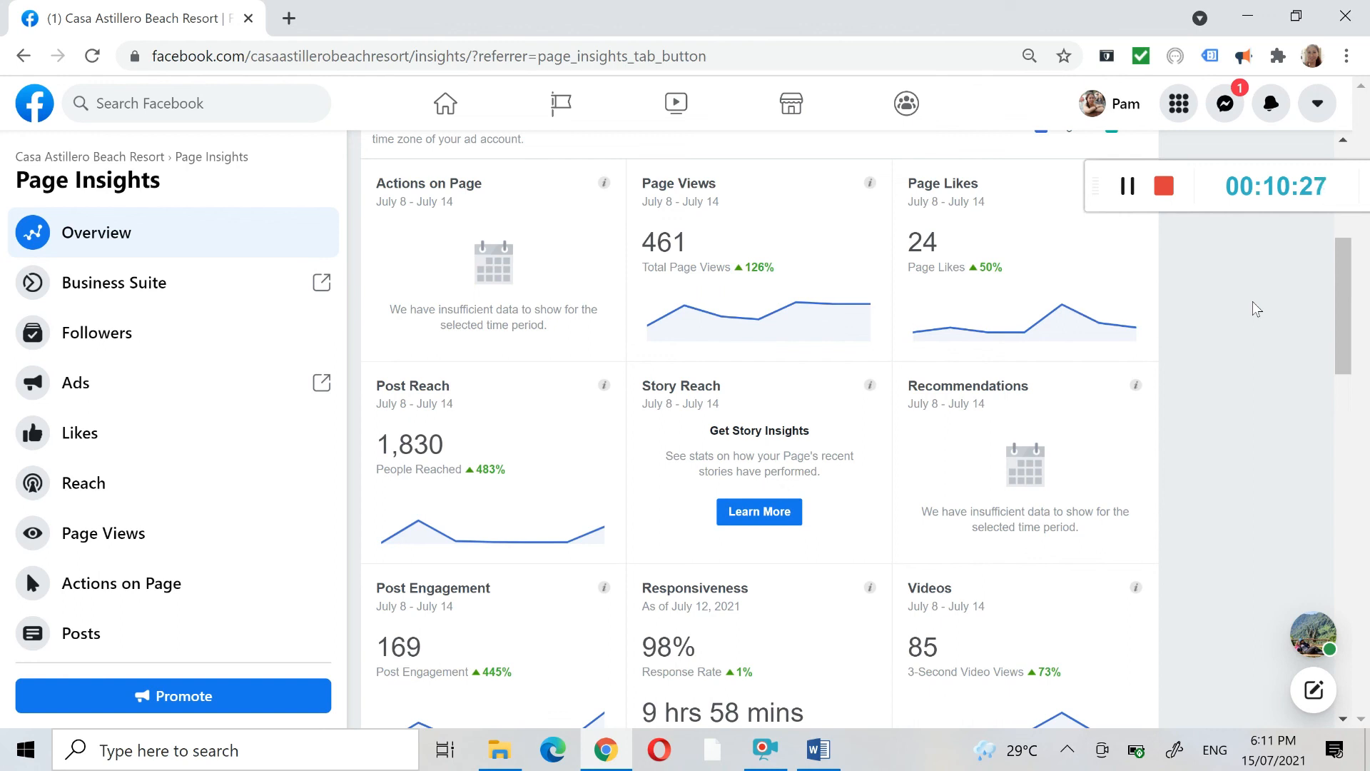
left_click_drag(1350, 294, 1351, 321)
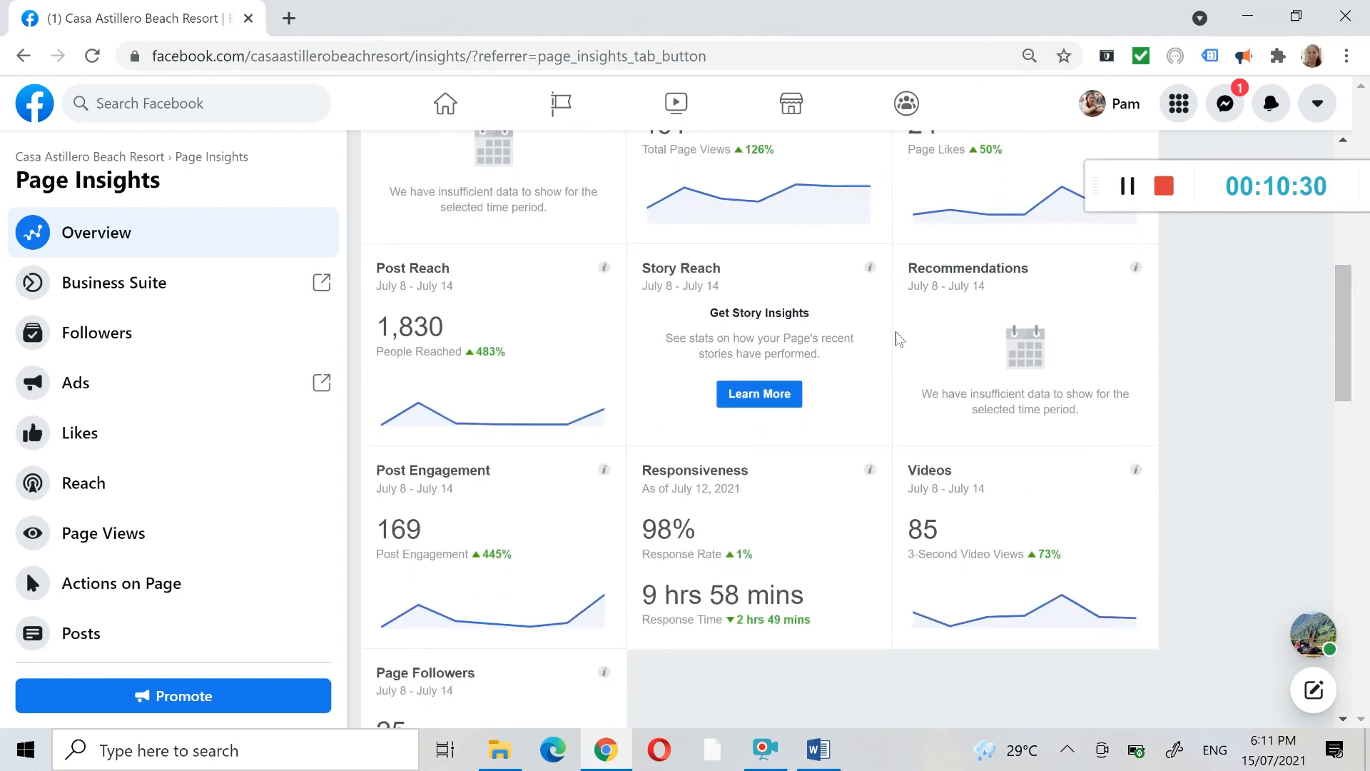
mouse_move(423, 419)
left_click_drag(1345, 346, 1358, 218)
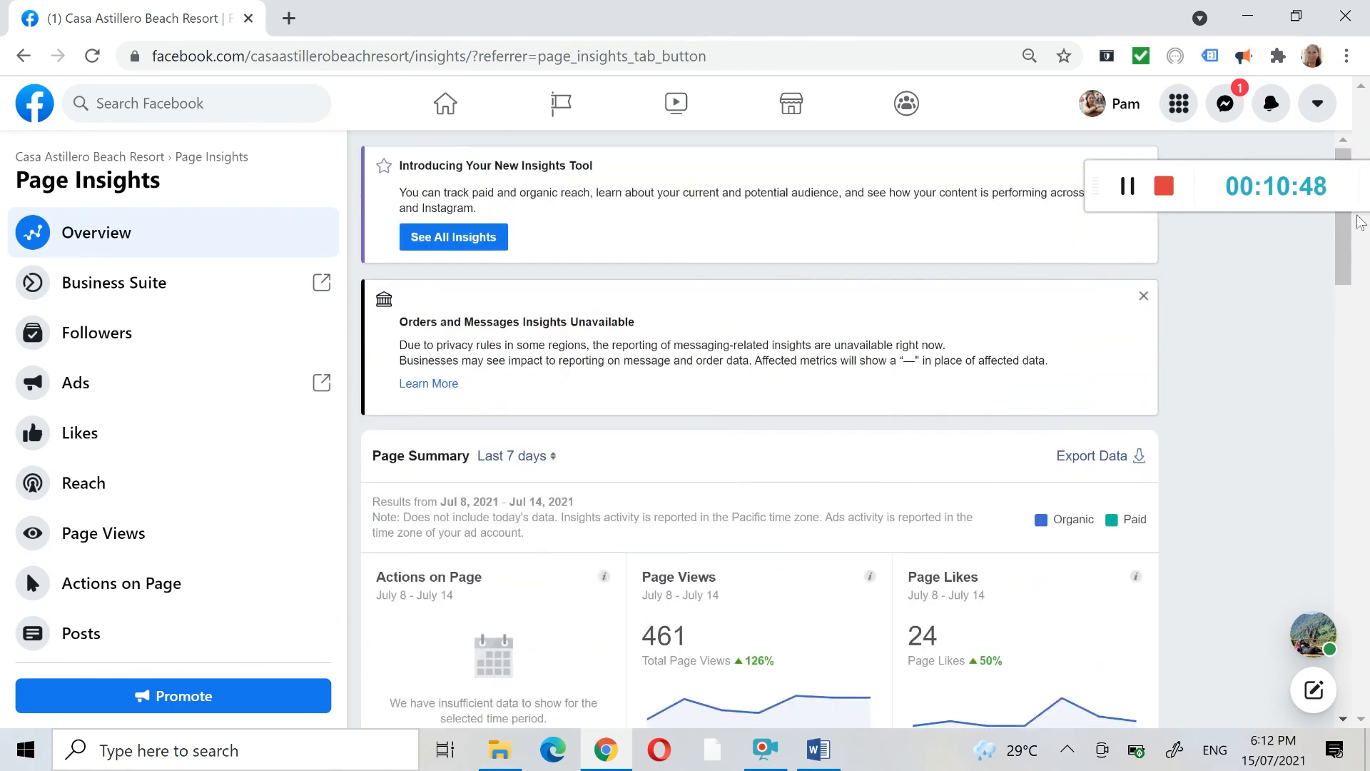